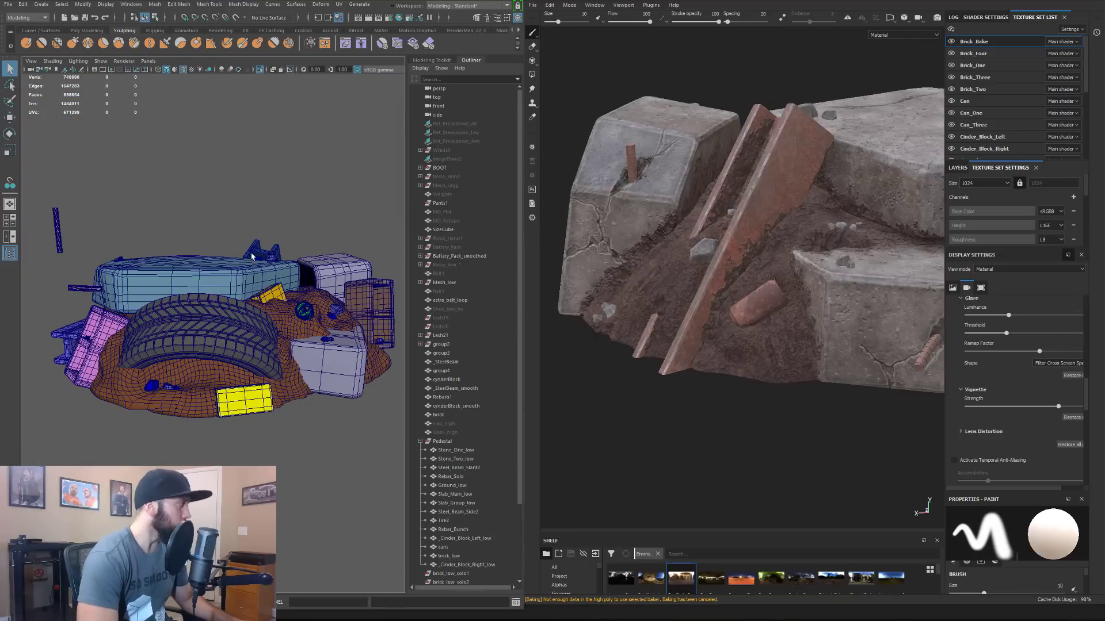
# Select the Slab_Main_low slab in Maya's viewport
pyautogui.moveTo(233, 277)
pyautogui.keyDown('alt'); pyautogui.mouseDown()
pyautogui.moveTo(226, 263)
pyautogui.moveTo(248, 264)
pyautogui.mouseUp(); pyautogui.keyUp('alt')
pyautogui.scroll(2, 248, 265)
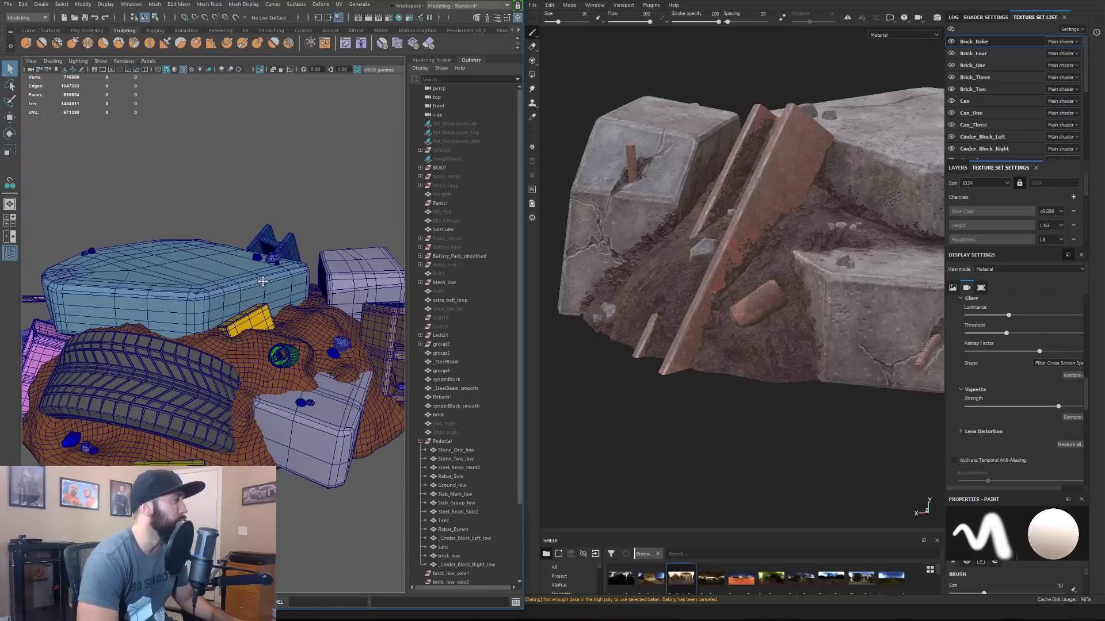
pyautogui.keyDown('alt'); pyautogui.moveTo(254, 264); pyautogui.dragTo(286, 262, button='middle'); pyautogui.keyUp('alt')
pyautogui.click(211, 255)
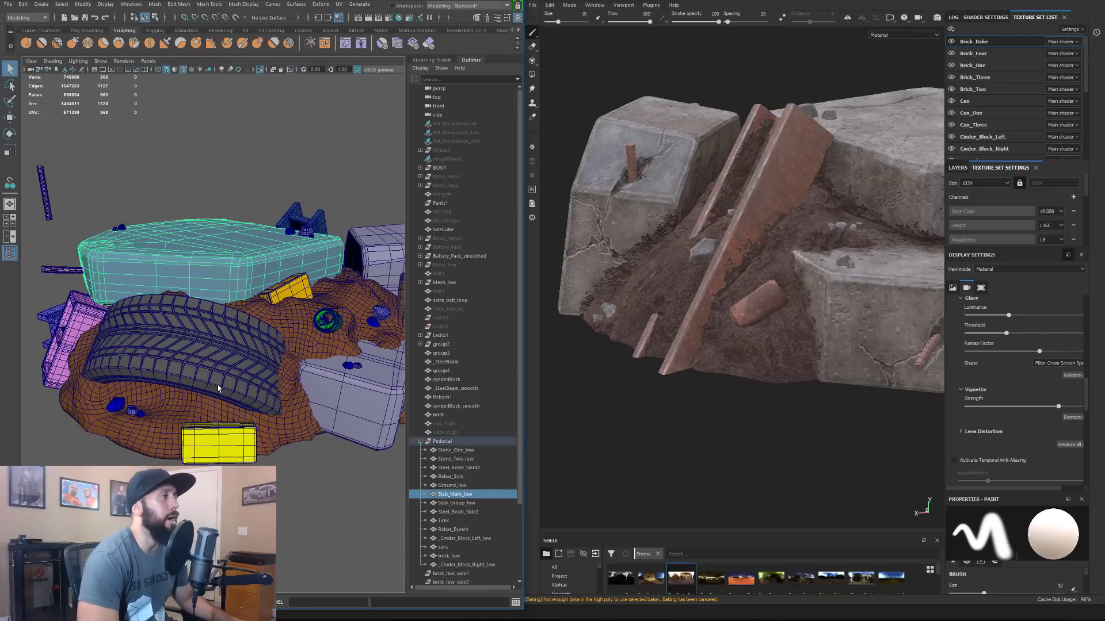
pyautogui.keyDown('ctrl'); pyautogui.click(207, 270); pyautogui.keyUp('ctrl')
pyautogui.click(192, 244)
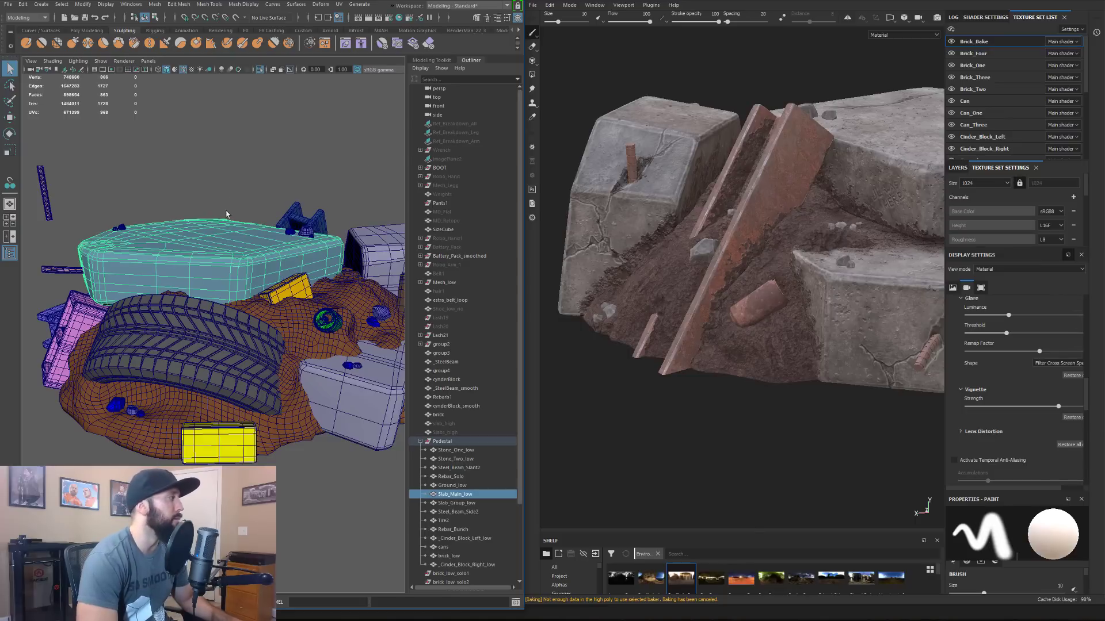
pyautogui.click(203, 203)
pyautogui.click(214, 239)
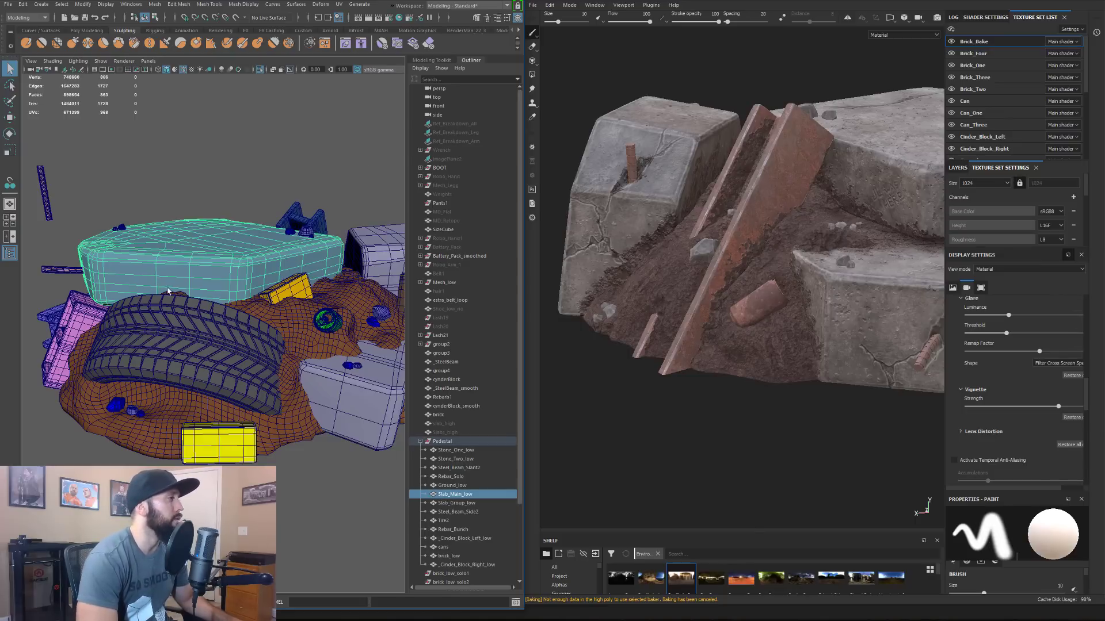
# Switch Painter to the Slab_Main texture set, frame the slab, and view it closely in Maya
pyautogui.keyDown('alt'); pyautogui.moveTo(908, 173); pyautogui.dragTo(870, 175); pyautogui.keyUp('alt')
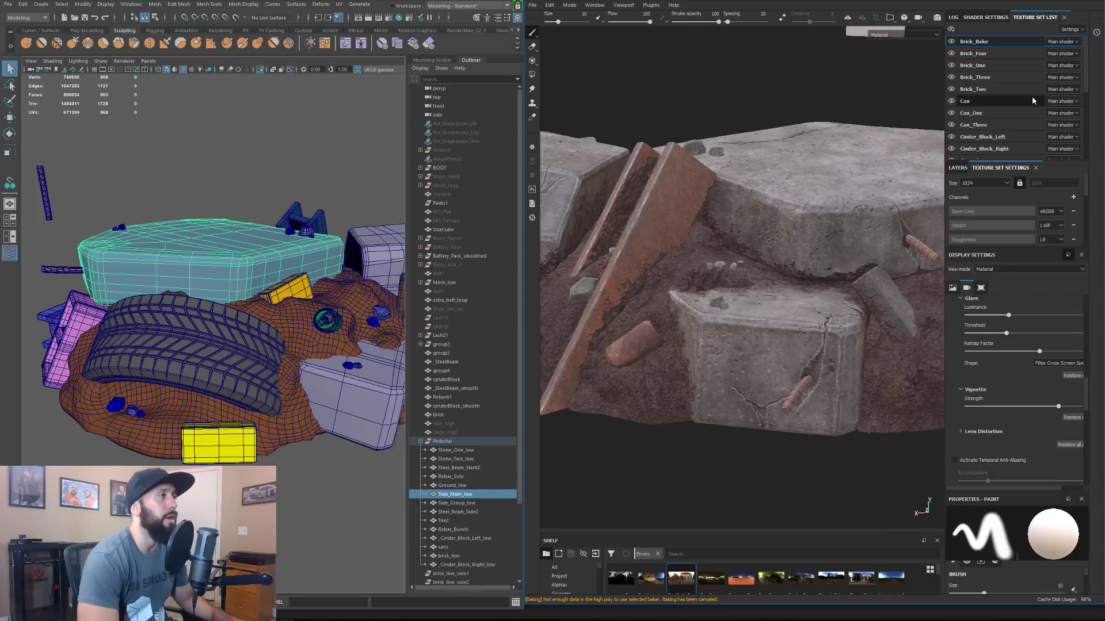
pyautogui.scroll(-3, 1033, 100)
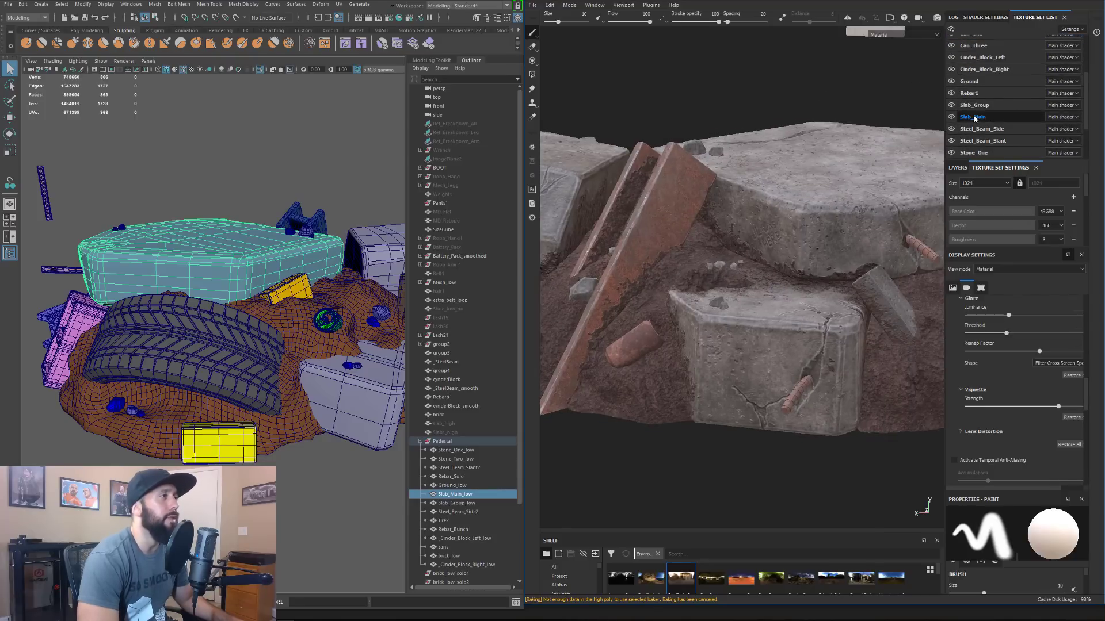
pyautogui.click(974, 119)
pyautogui.keyDown('alt'); pyautogui.moveTo(846, 136); pyautogui.dragTo(811, 229); pyautogui.keyUp('alt')
pyautogui.press('f')
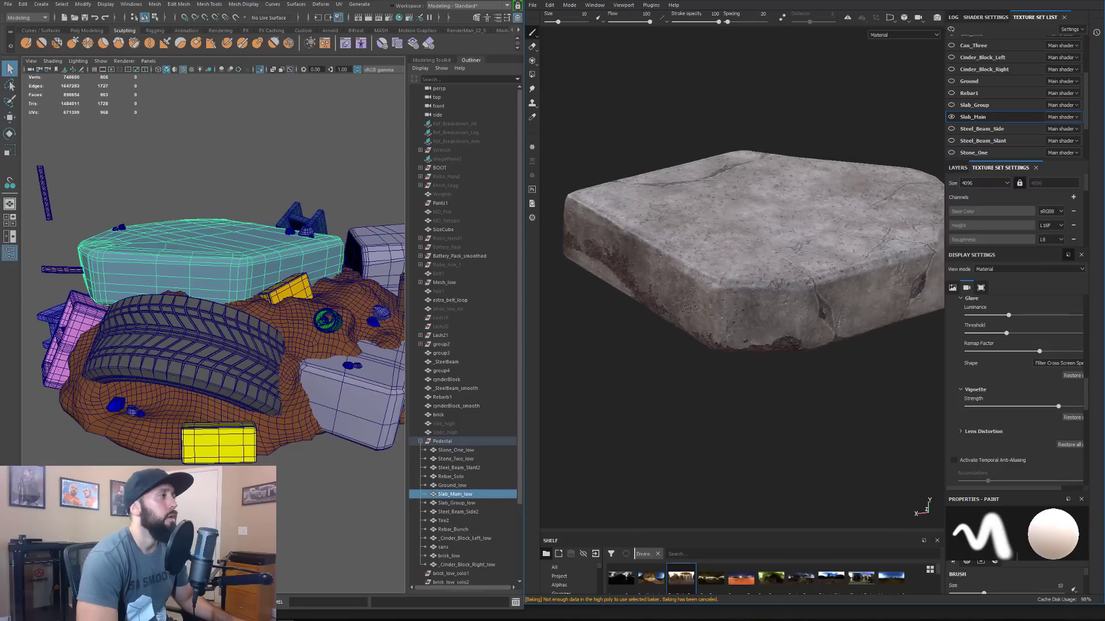
pyautogui.keyDown('alt'); pyautogui.moveTo(740, 279); pyautogui.dragTo(834, 190); pyautogui.keyUp('alt')
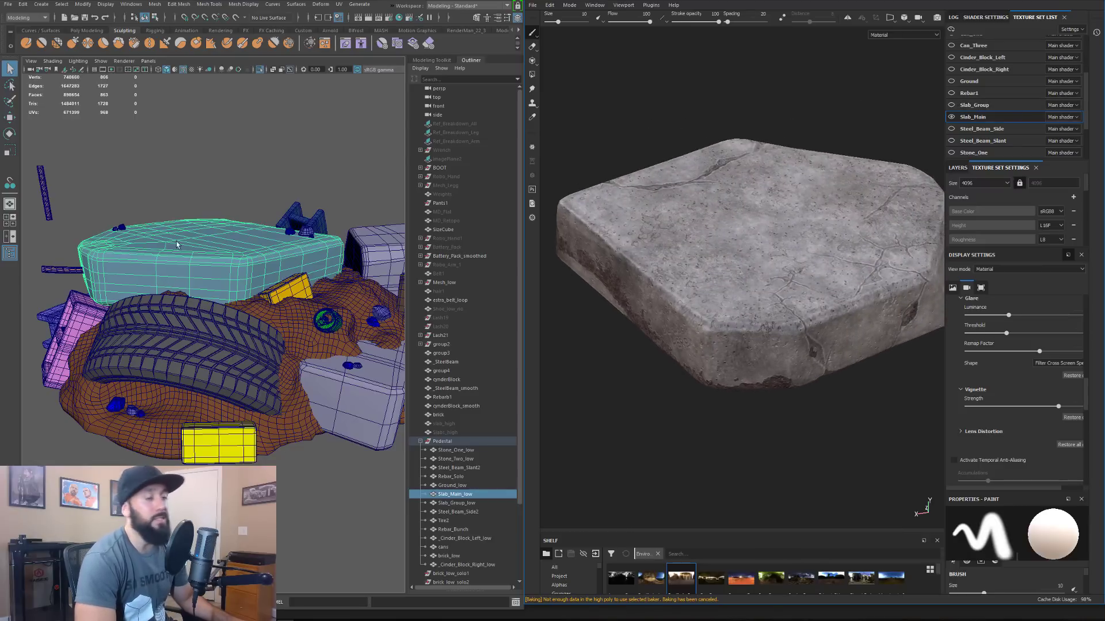
pyautogui.keyDown('alt'); pyautogui.moveTo(177, 245); pyautogui.dragTo(207, 230); pyautogui.keyUp('alt')
pyautogui.keyDown('alt'); pyautogui.moveTo(207, 230); pyautogui.dragTo(213, 253, button='right'); pyautogui.keyUp('alt')
pyautogui.keyDown('alt'); pyautogui.moveTo(212, 253); pyautogui.dragTo(185, 265); pyautogui.keyUp('alt')
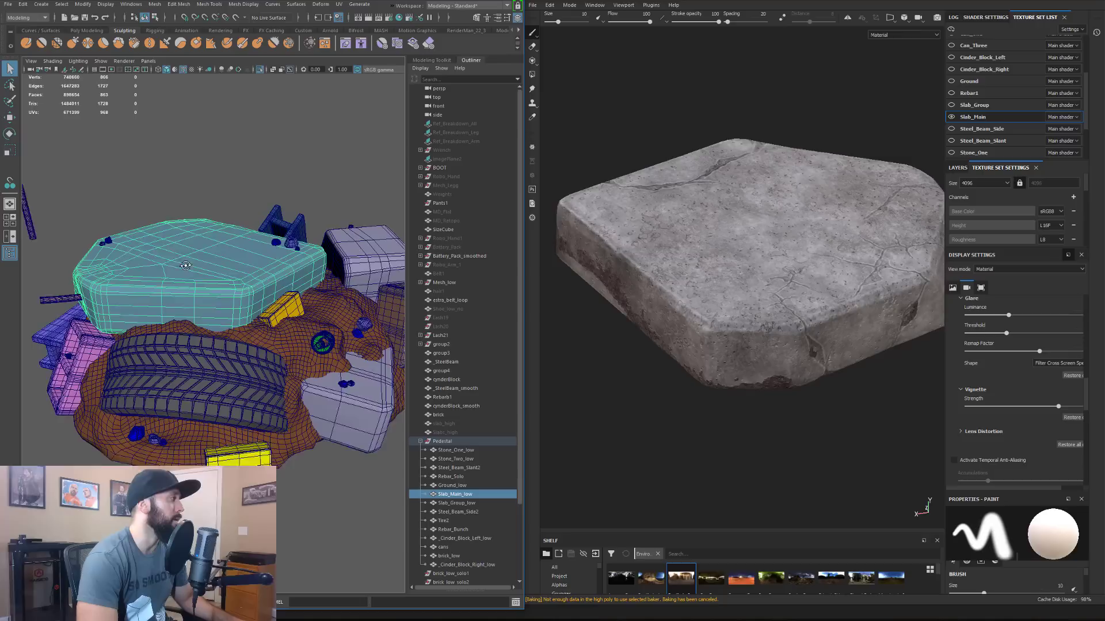
pyautogui.keyDown('alt'); pyautogui.moveTo(185, 265); pyautogui.dragTo(213, 275, button='right'); pyautogui.keyUp('alt')
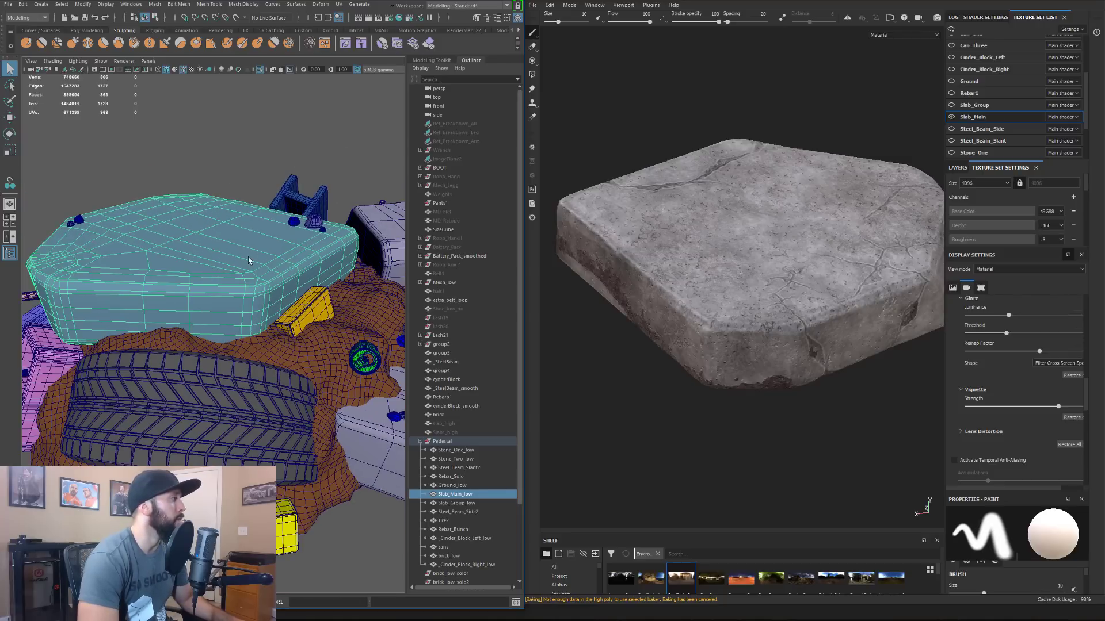
# Open the slab's attributes, go from Slab_Main1 to the Slab_Main shading group, and move the window down
pyautogui.hotkey('ctrl', 'a')
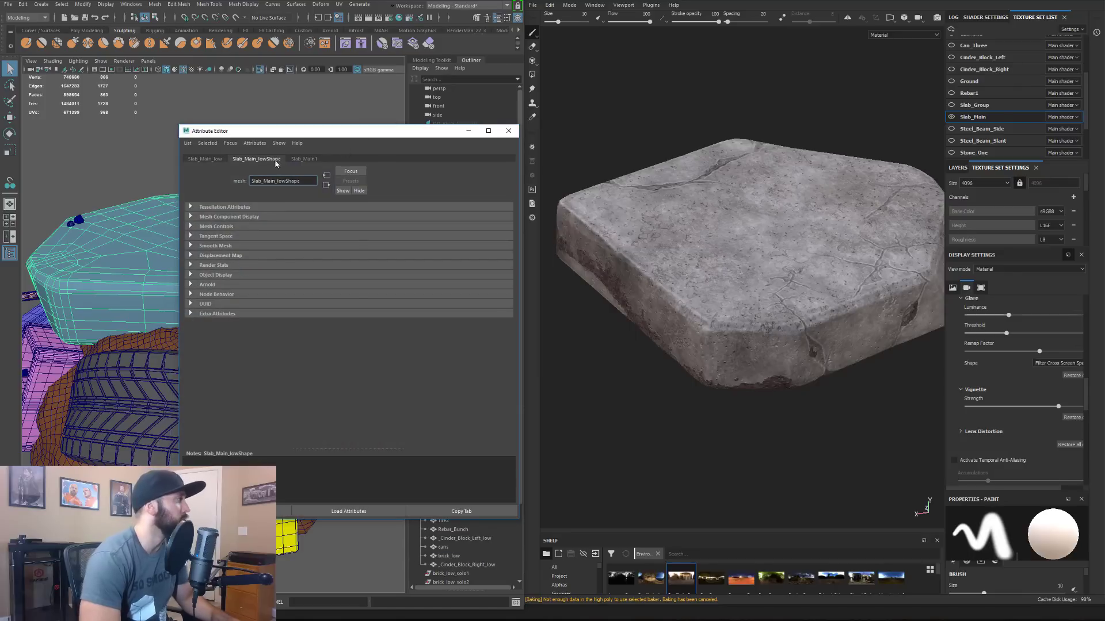
pyautogui.click(305, 159)
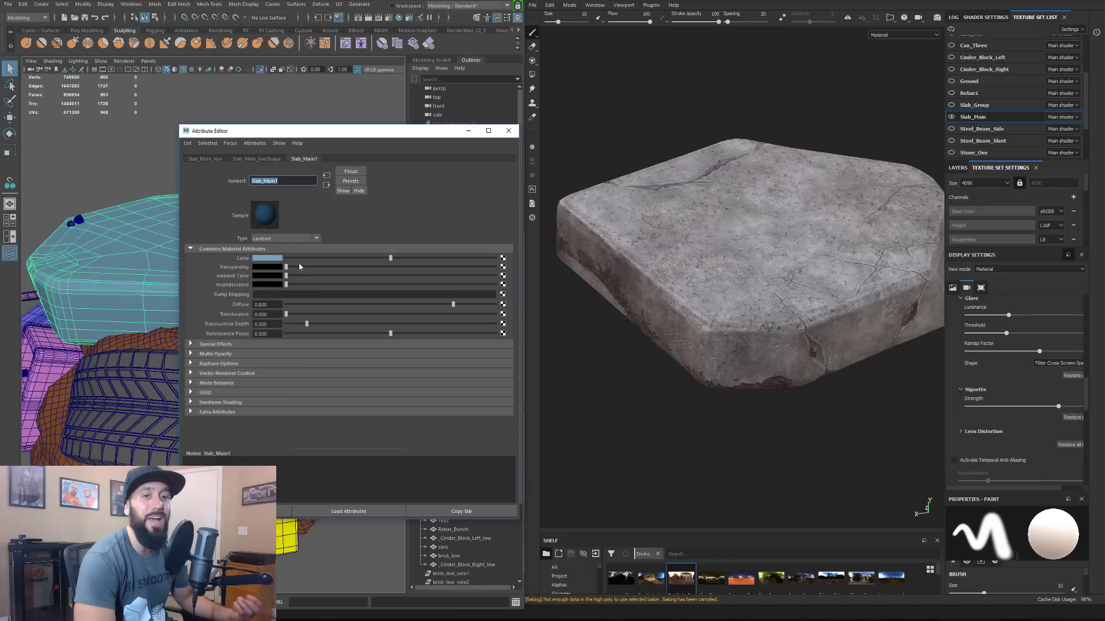
pyautogui.click(327, 186)
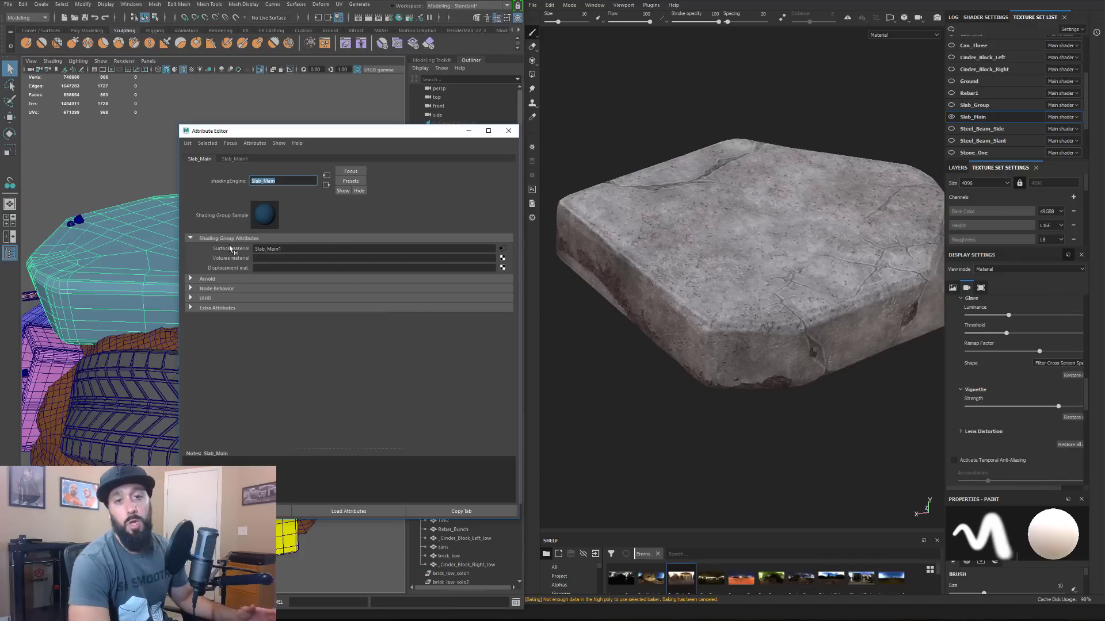
pyautogui.click(465, 132)
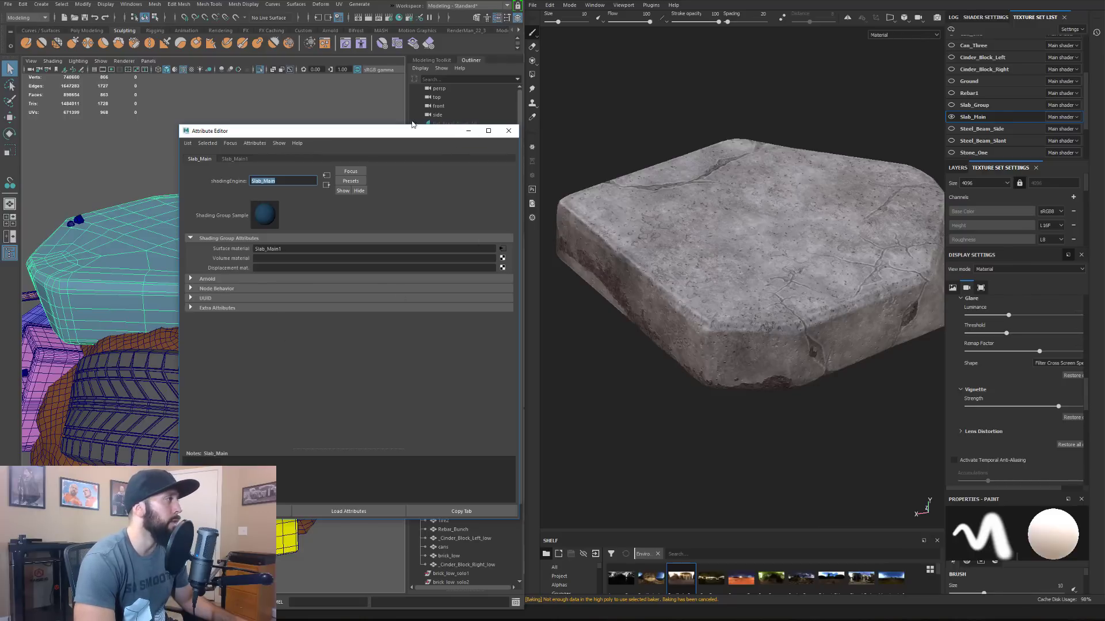
pyautogui.moveTo(399, 137); pyautogui.dragTo(378, 375)
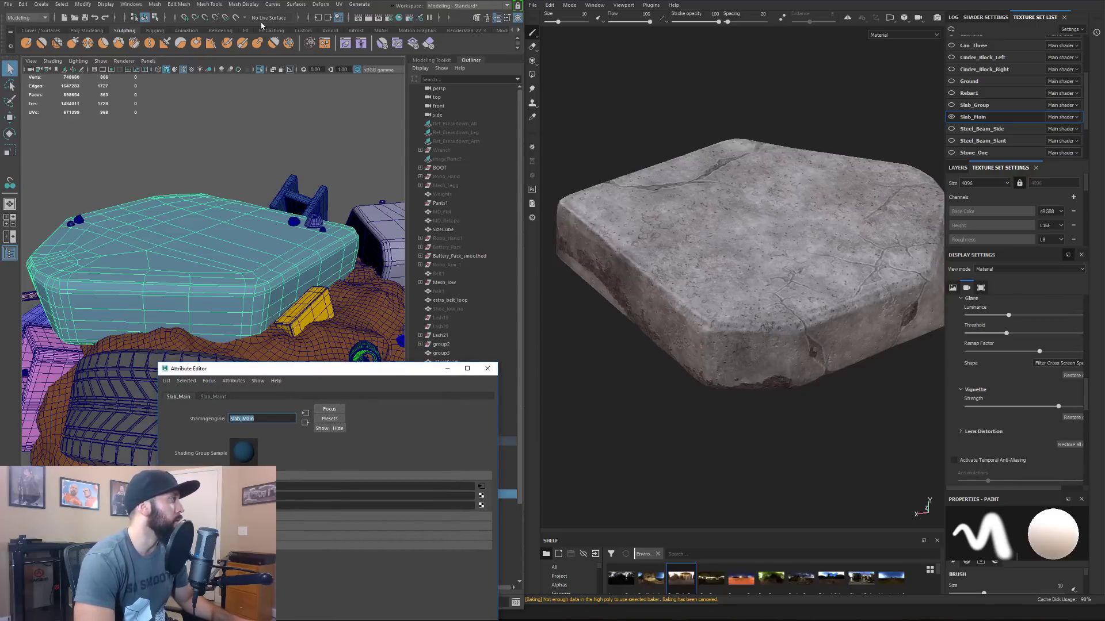
# Open Maya's UV Editor and zoom in on the slab's UVs in tile 1001
pyautogui.click(339, 4)
pyautogui.click(348, 18)
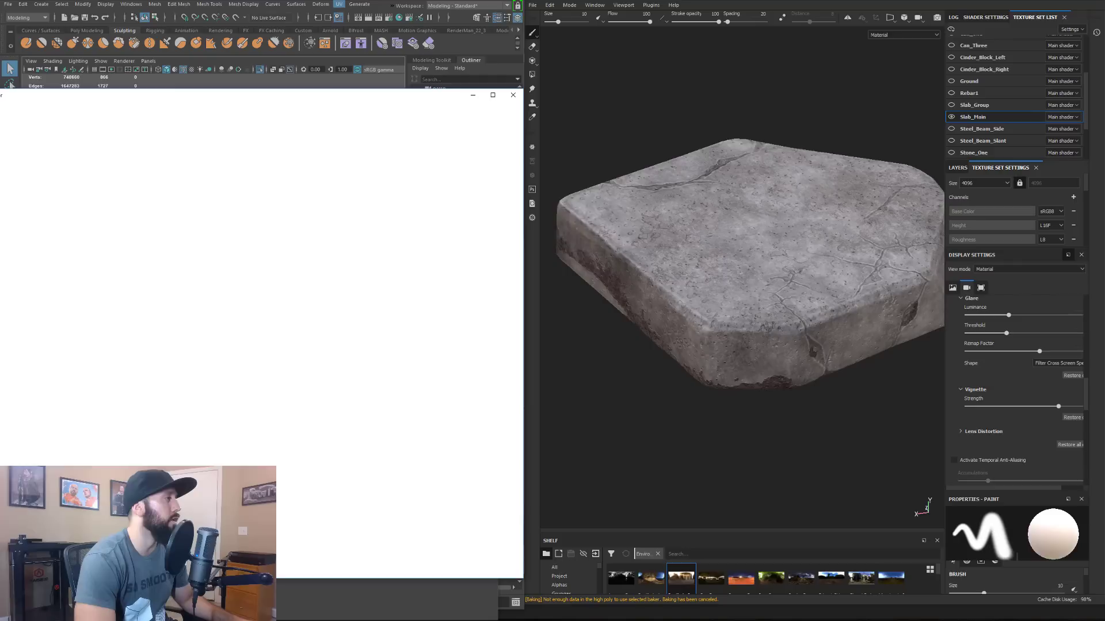
pyautogui.scroll(3, 152, 313)
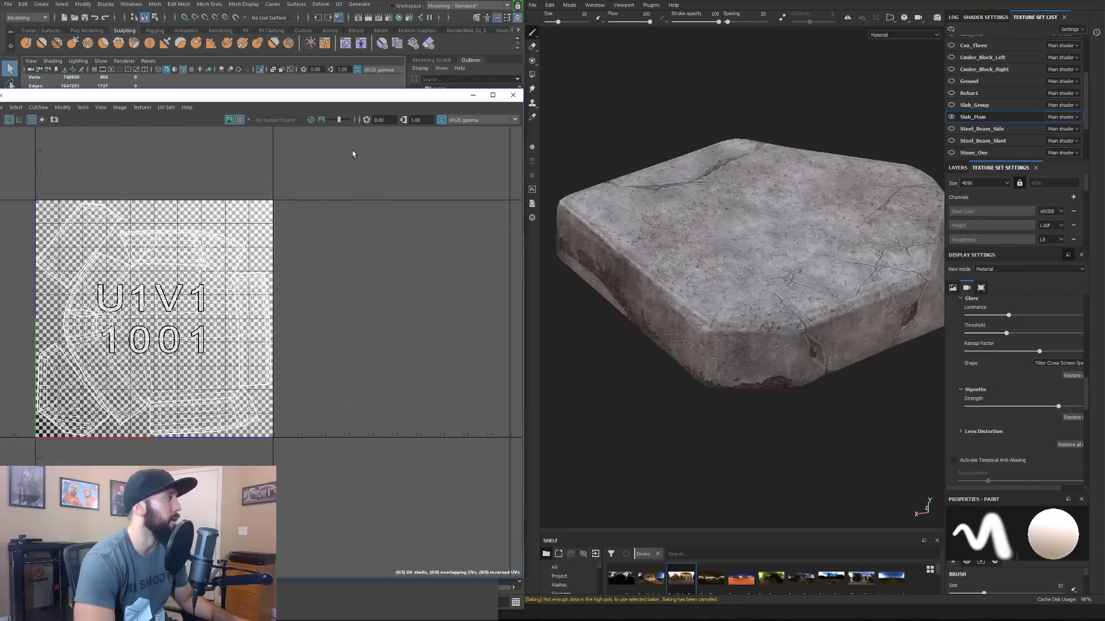
pyautogui.moveTo(339, 97); pyautogui.dragTo(341, 433)
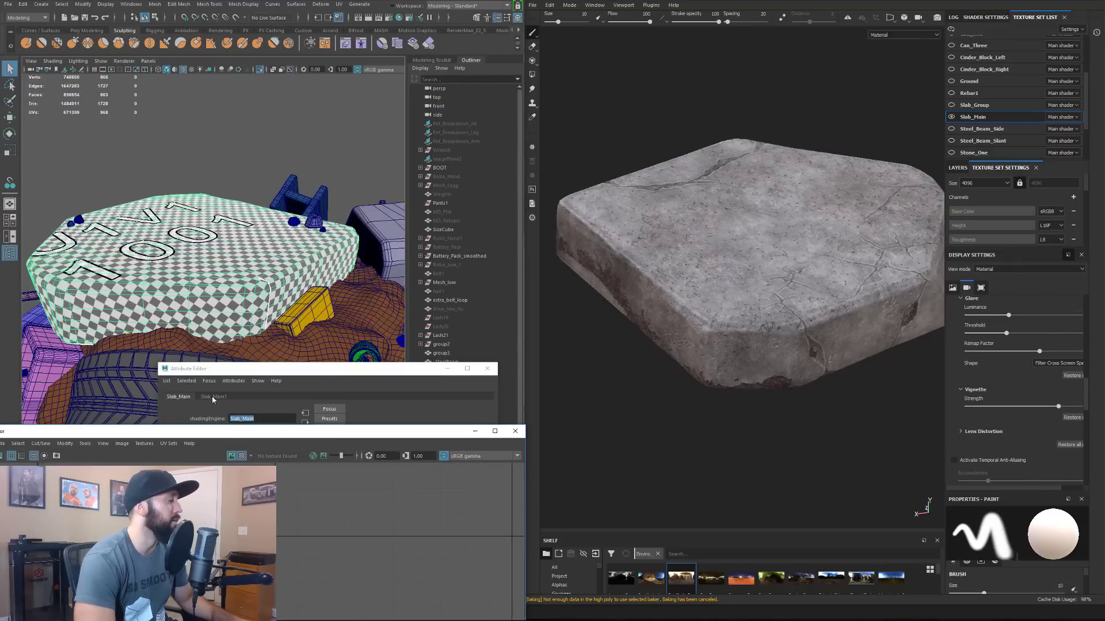
pyautogui.moveTo(231, 436); pyautogui.dragTo(271, 135)
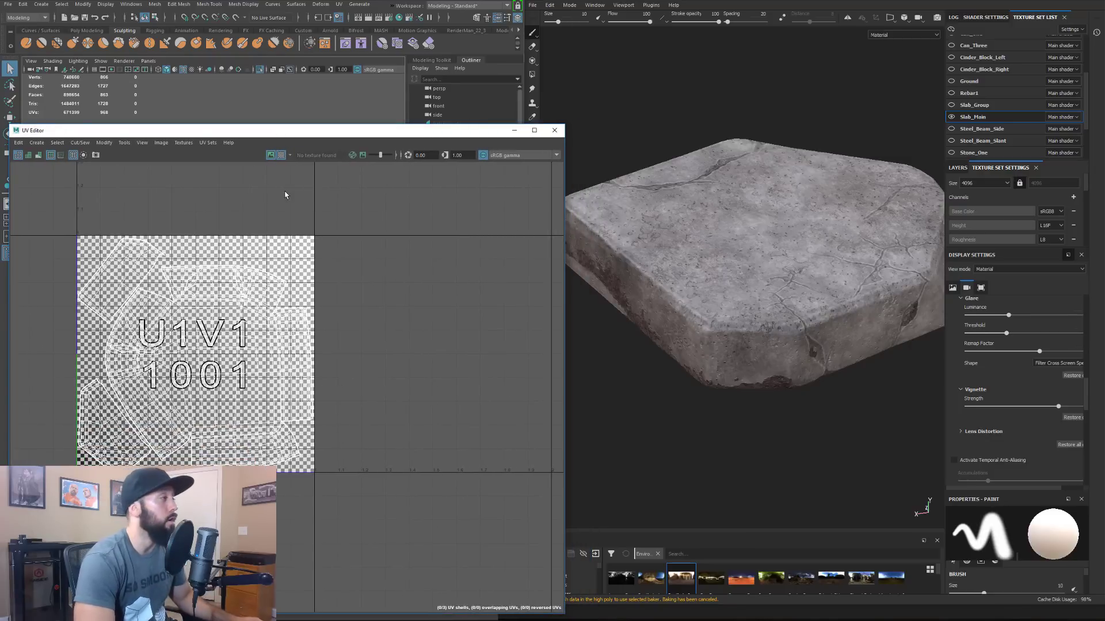
# Set Painter's viewport to 2D only and fill the view with the UV sheet
pyautogui.click(890, 17)
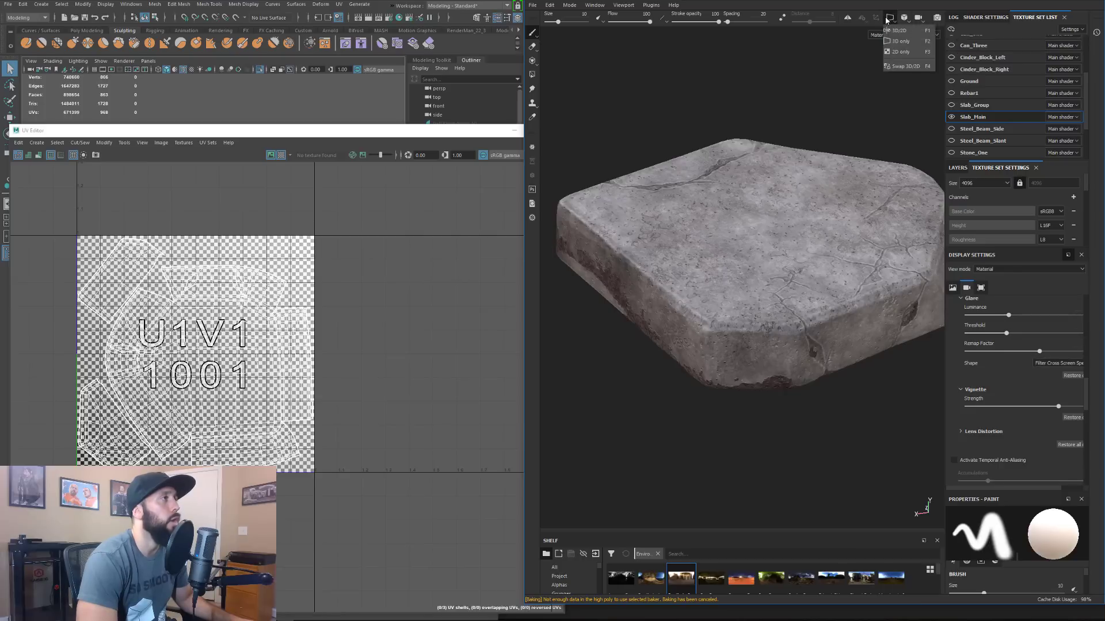
pyautogui.click(898, 52)
pyautogui.keyDown('alt'); pyautogui.moveTo(718, 119); pyautogui.dragTo(779, 113, button='middle'); pyautogui.keyUp('alt')
pyautogui.moveTo(778, 112)
pyautogui.keyDown('alt'); pyautogui.mouseDown(button='right')
pyautogui.moveTo(852, 114)
pyautogui.moveTo(823, 98)
pyautogui.moveTo(847, 115)
pyautogui.mouseUp(button='right'); pyautogui.keyUp('alt')
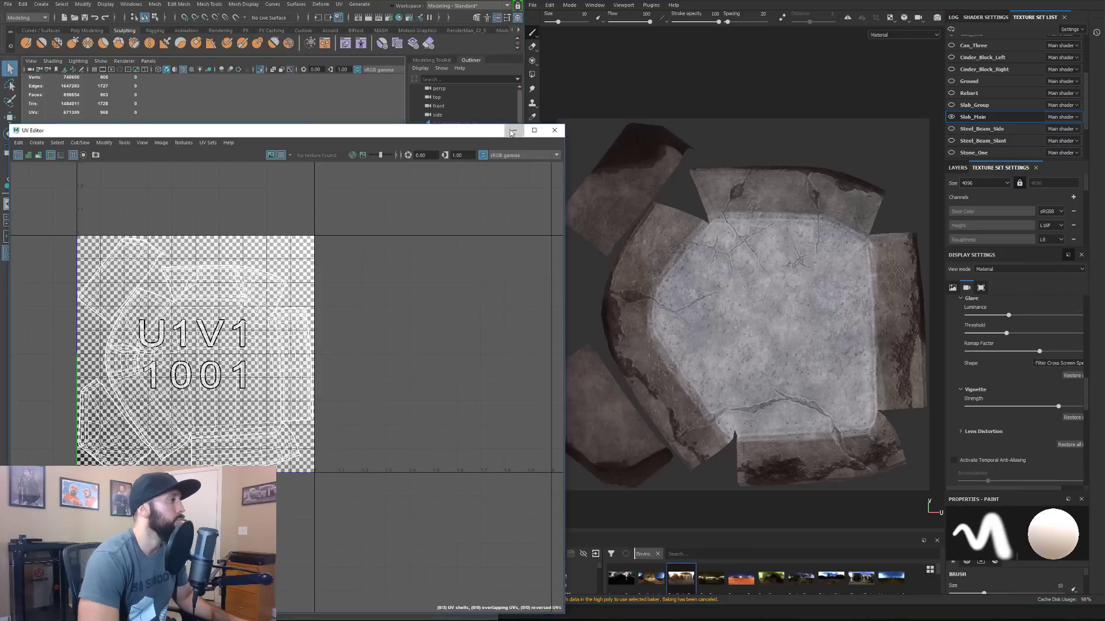
# Close the UV Editor and select the Slab_Group_low box
pyautogui.click(513, 133)
pyautogui.keyDown('alt'); pyautogui.moveTo(275, 142); pyautogui.dragTo(117, 217); pyautogui.keyUp('alt')
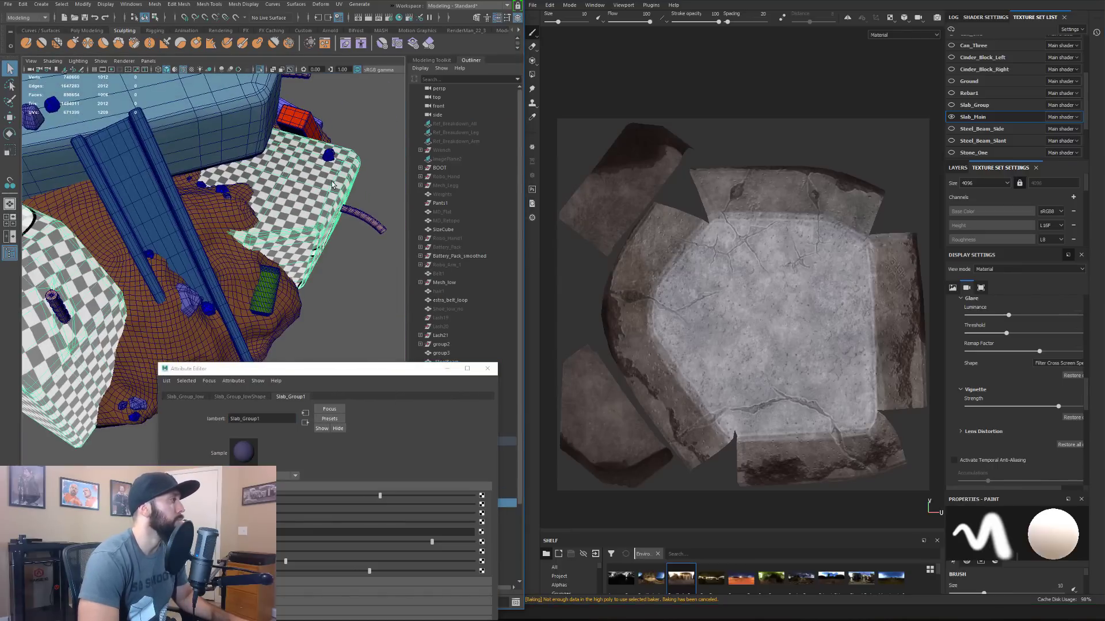
pyautogui.keyDown('alt'); pyautogui.moveTo(333, 184); pyautogui.dragTo(251, 241); pyautogui.keyUp('alt')
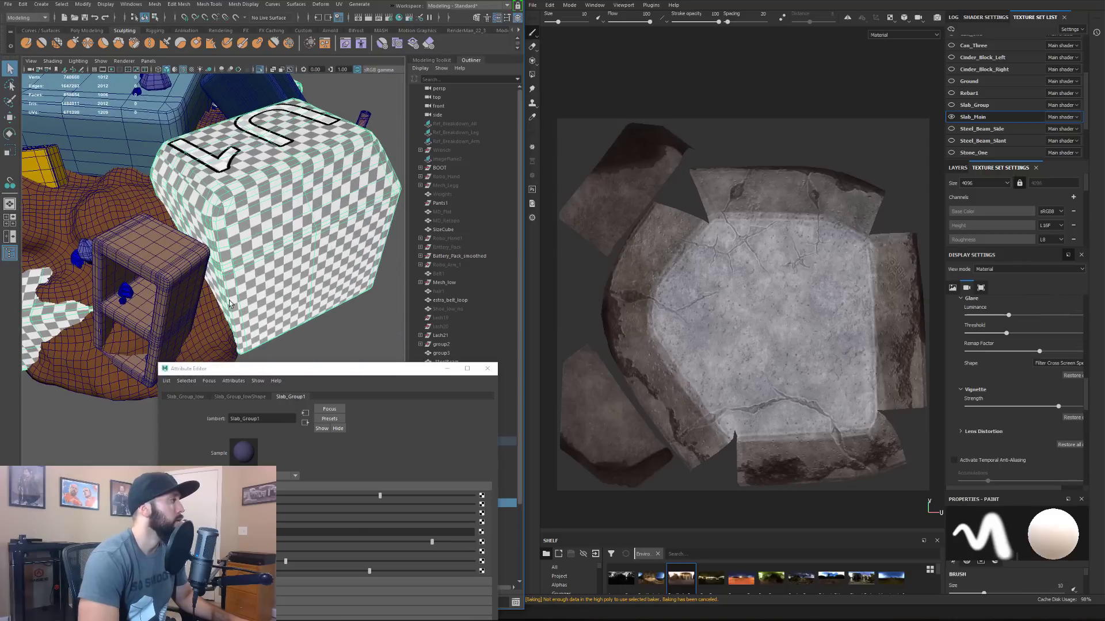
pyautogui.click(43, 412)
pyautogui.click(245, 215)
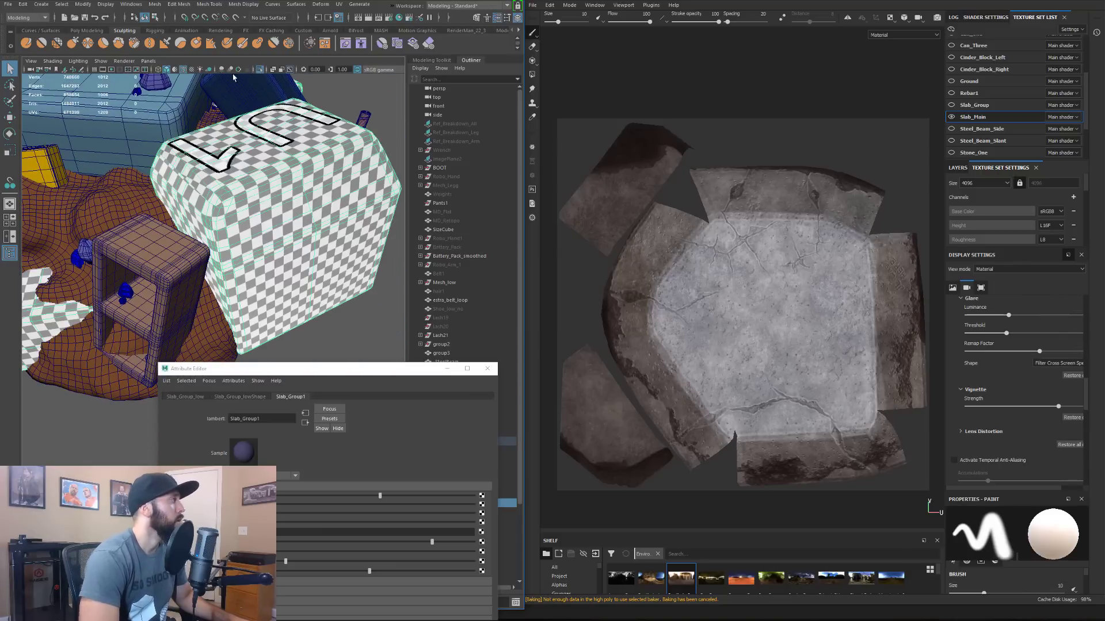
# Show Slab_Group_low's UV shells in the UV Editor and bring up its attributes
pyautogui.click(338, 4)
pyautogui.click(359, 19)
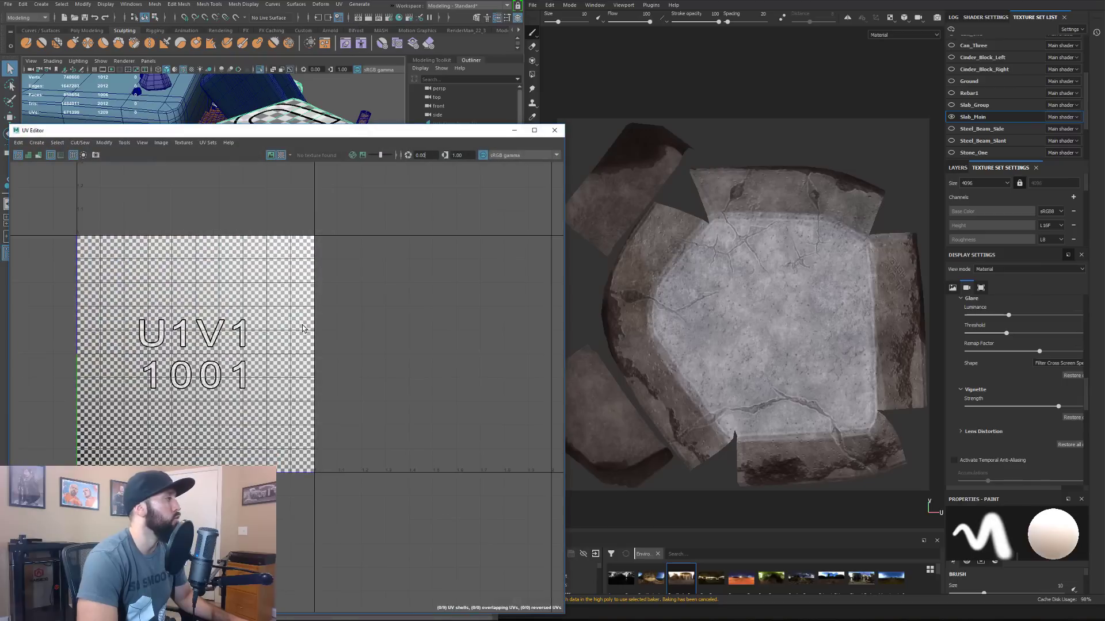
pyautogui.moveTo(333, 139); pyautogui.dragTo(358, 270)
pyautogui.click(308, 168)
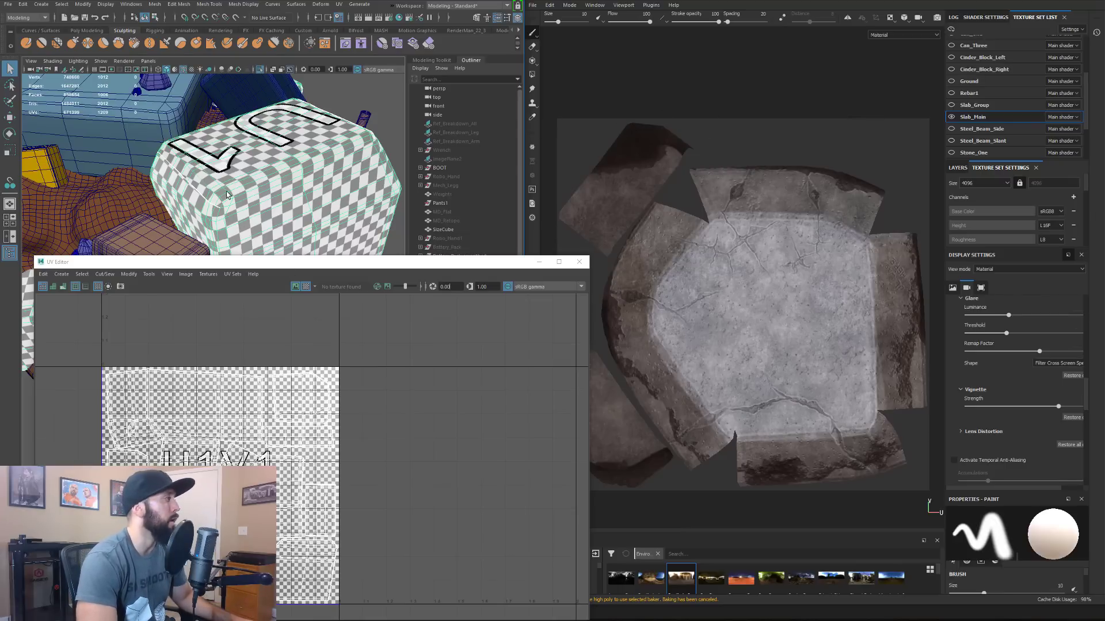
pyautogui.keyDown('alt'); pyautogui.moveTo(227, 194); pyautogui.dragTo(299, 219); pyautogui.keyUp('alt')
pyautogui.hotkey('ctrl', 'a')
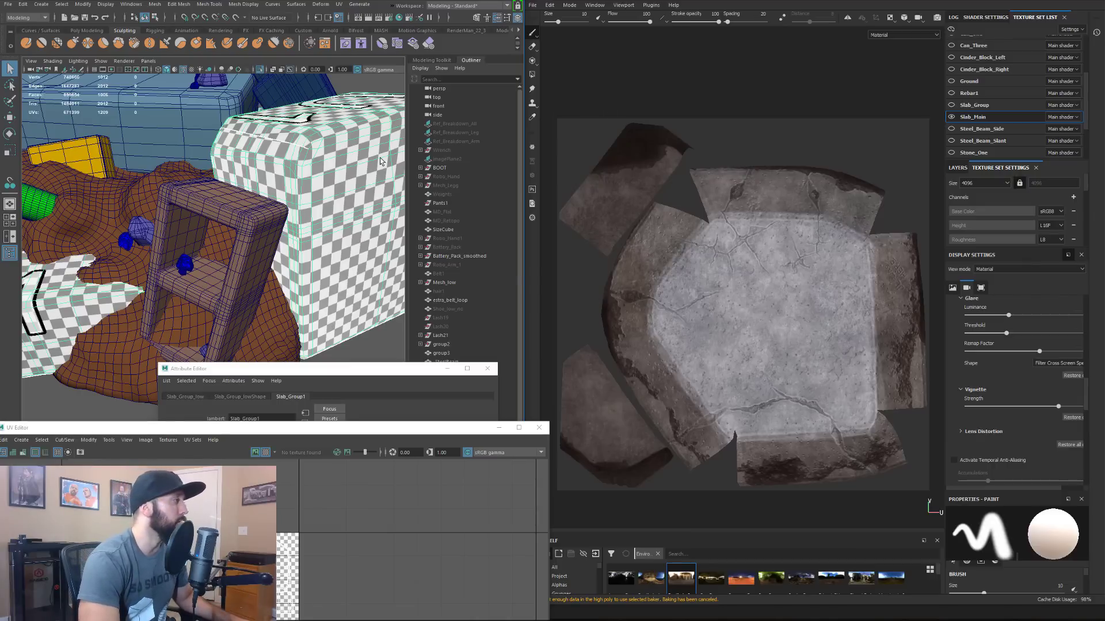
# Open the Slab_Main mesh map baking dialog in Painter and shift it aside
pyautogui.click(990, 168)
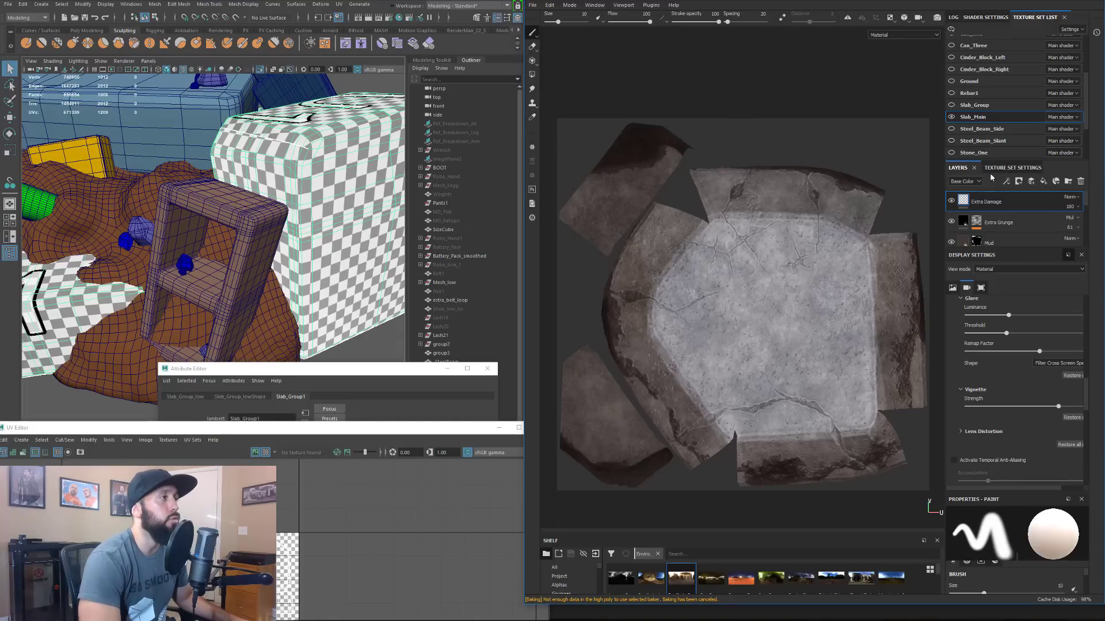
pyautogui.scroll(-5, 1006, 184)
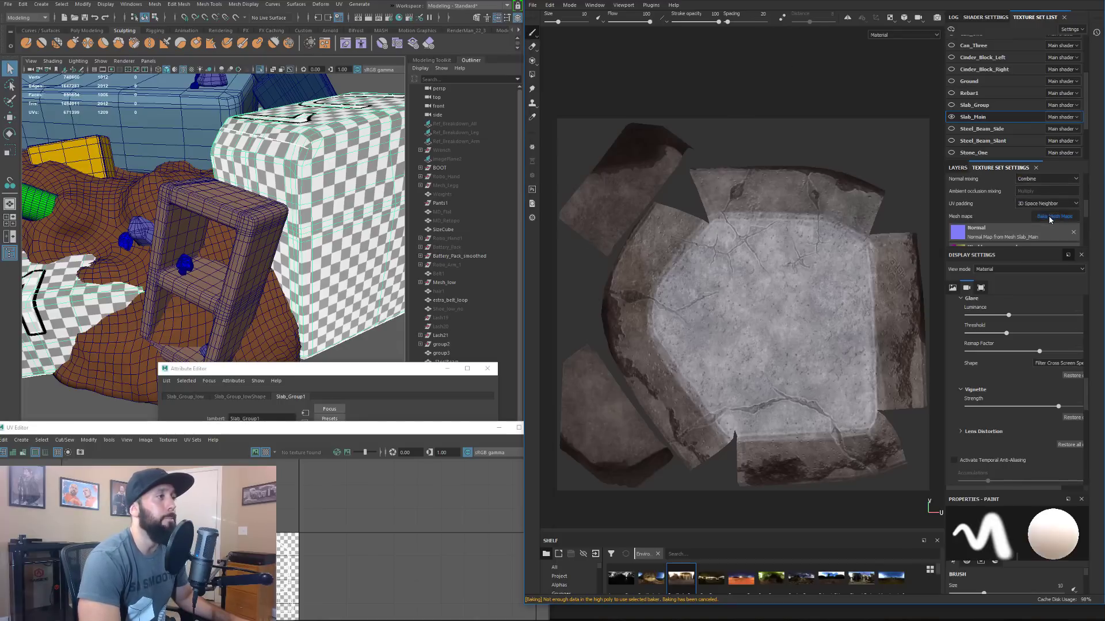
pyautogui.click(1047, 215)
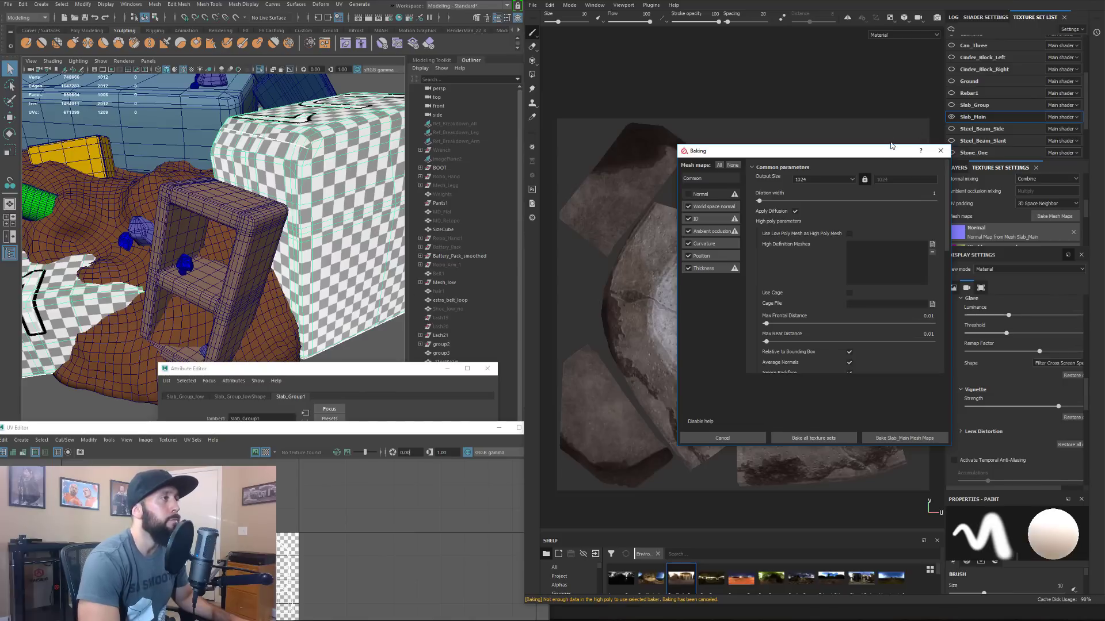
pyautogui.moveTo(890, 146); pyautogui.dragTo(872, 140)
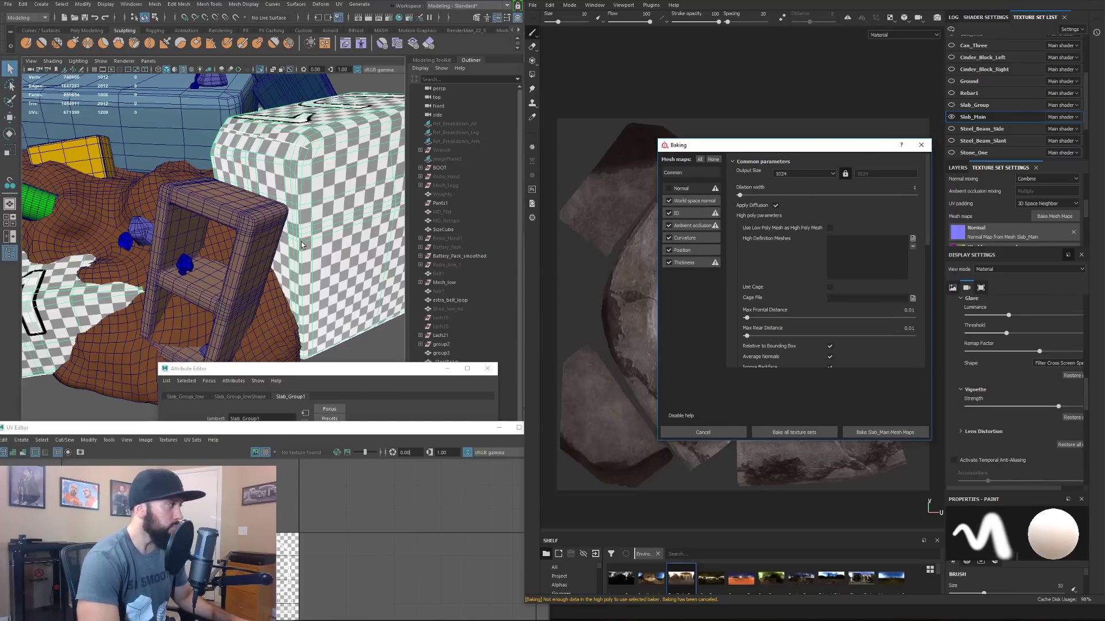
# Select the slab in Maya and move the Attribute Editor out of the way
pyautogui.click(325, 205)
pyautogui.keyDown('alt'); pyautogui.moveTo(325, 204); pyautogui.dragTo(409, 272); pyautogui.keyUp('alt')
pyautogui.moveTo(395, 369); pyautogui.dragTo(406, 496)
# Close the Attribute and UV Editors, then isolate Slab_Main_low and slab_high in the viewport
pyautogui.click(385, 496)
pyautogui.click(539, 427)
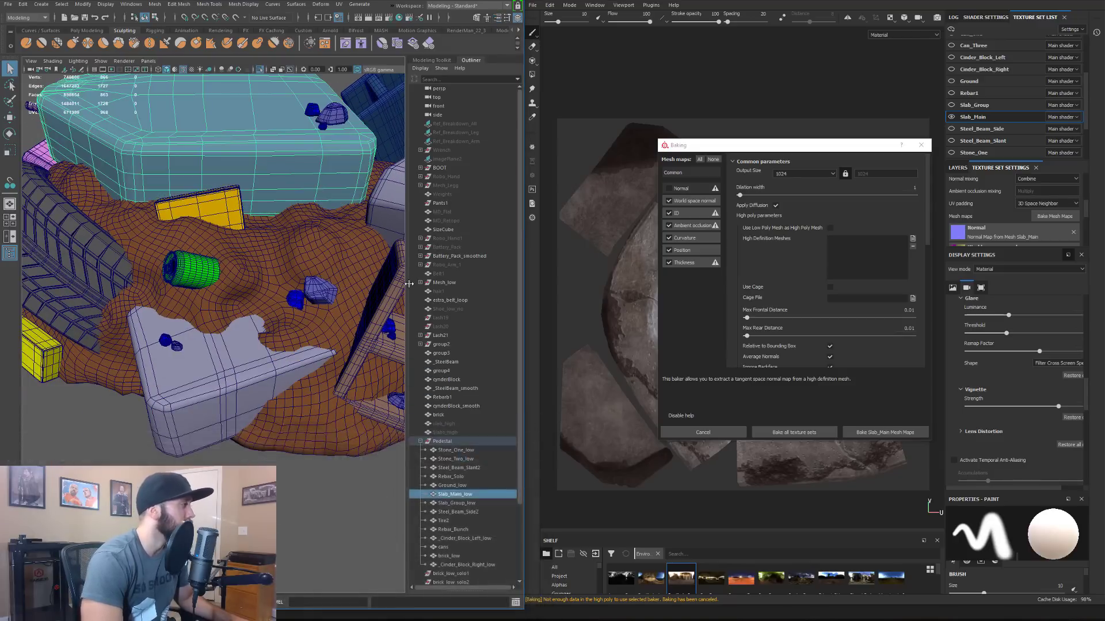
pyautogui.scroll(5, 251, 286)
pyautogui.click(249, 342)
pyautogui.keyDown('shift'); pyautogui.click(195, 277); pyautogui.keyUp('shift')
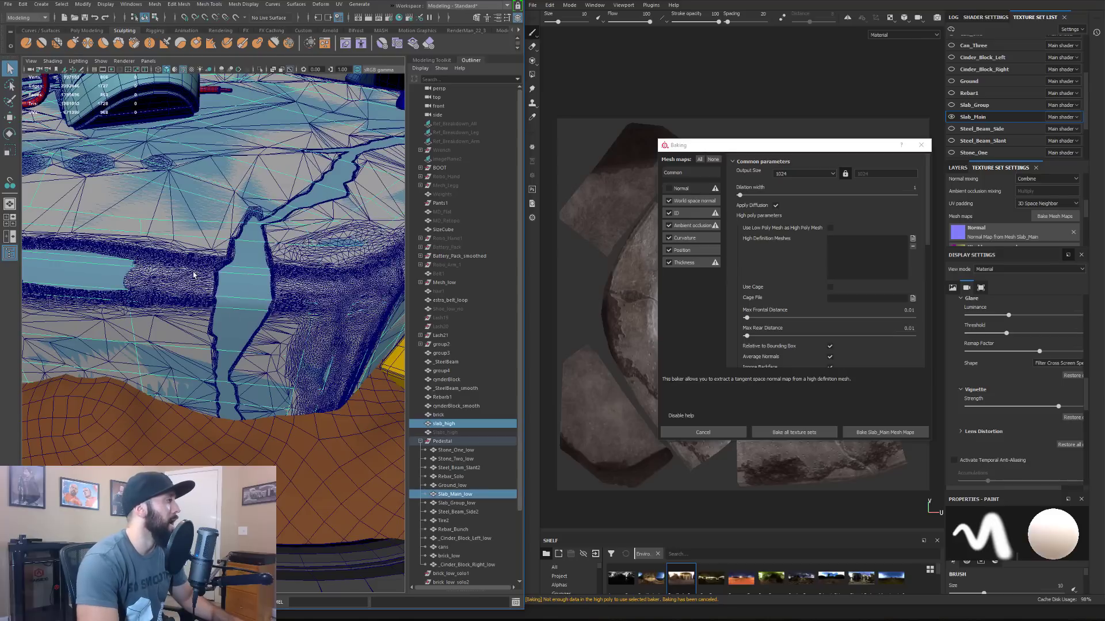
pyautogui.hotkey('ctrl', '1')
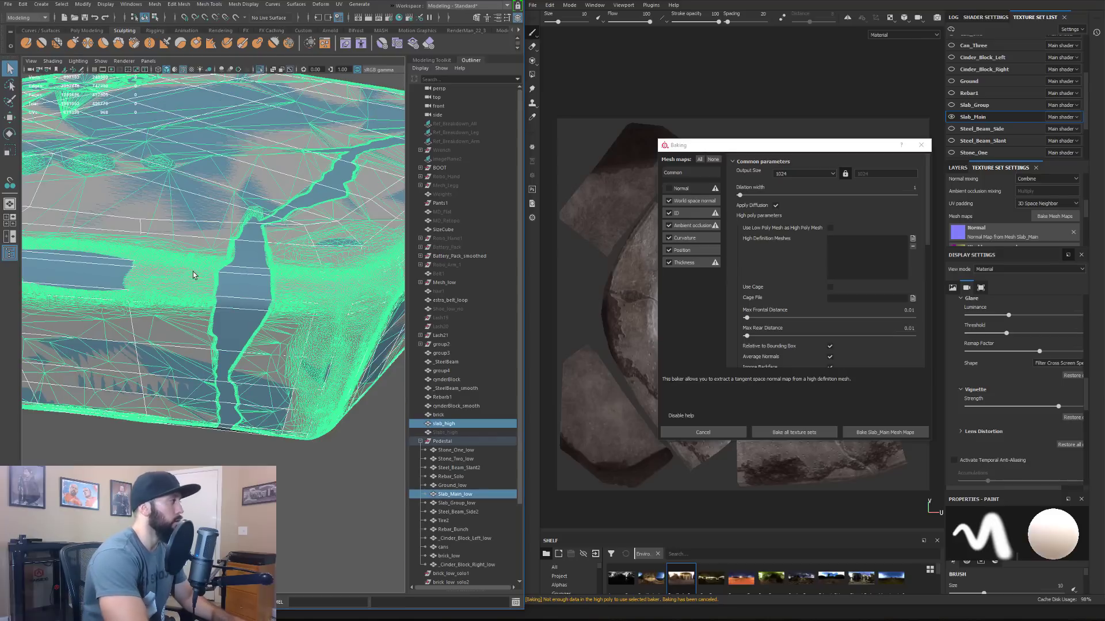
# Orbit the isolated slabs and select only slab_high to inspect its dense mesh
pyautogui.scroll(-10, 292, 309)
pyautogui.scroll(5, 305, 287)
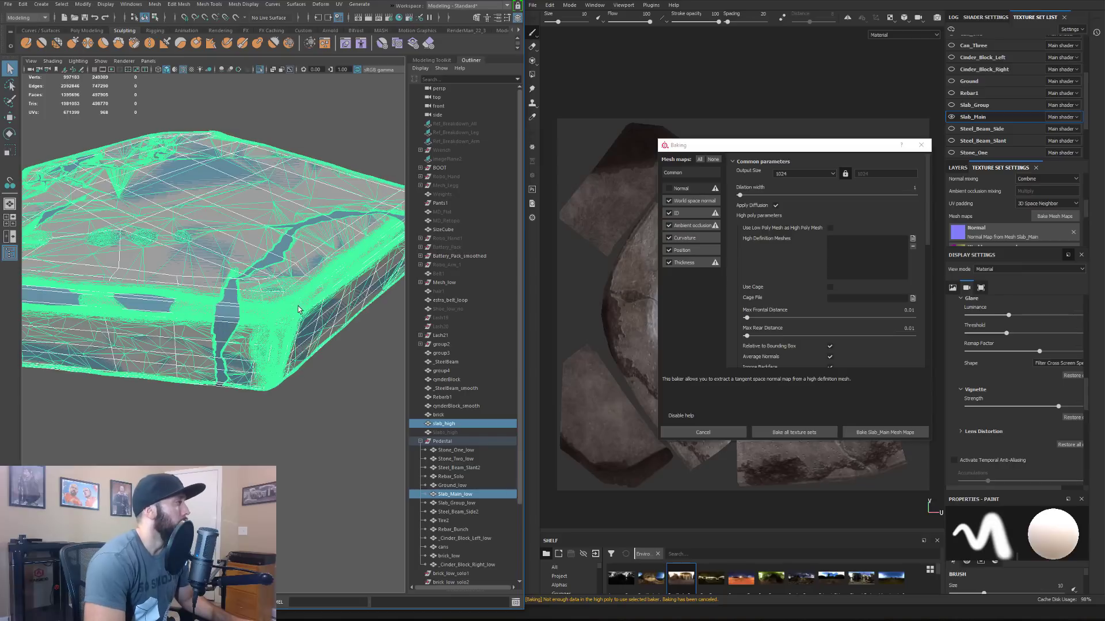
pyautogui.scroll(-3, 323, 269)
pyautogui.scroll(8, 305, 282)
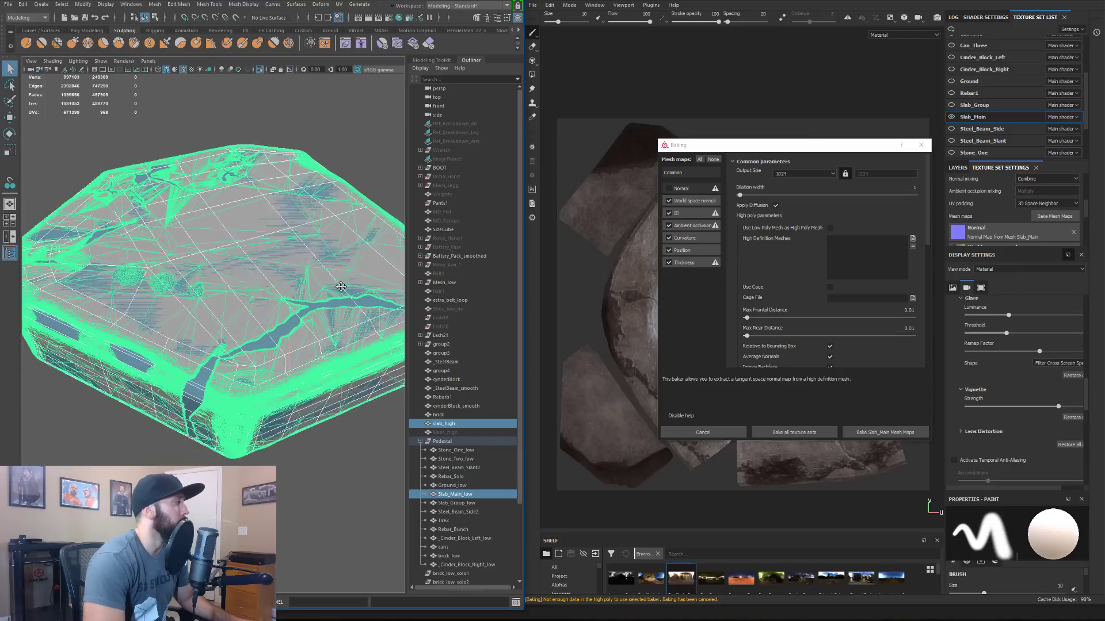
pyautogui.keyDown('alt'); pyautogui.moveTo(305, 282); pyautogui.dragTo(267, 281); pyautogui.keyUp('alt')
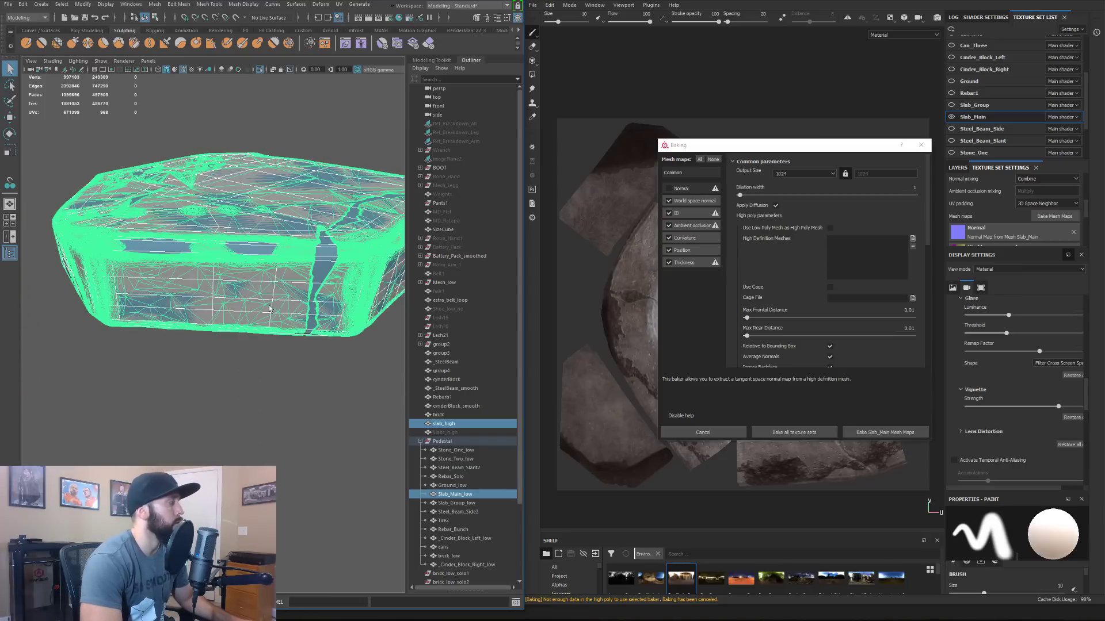
pyautogui.click(282, 265)
pyautogui.click(315, 299)
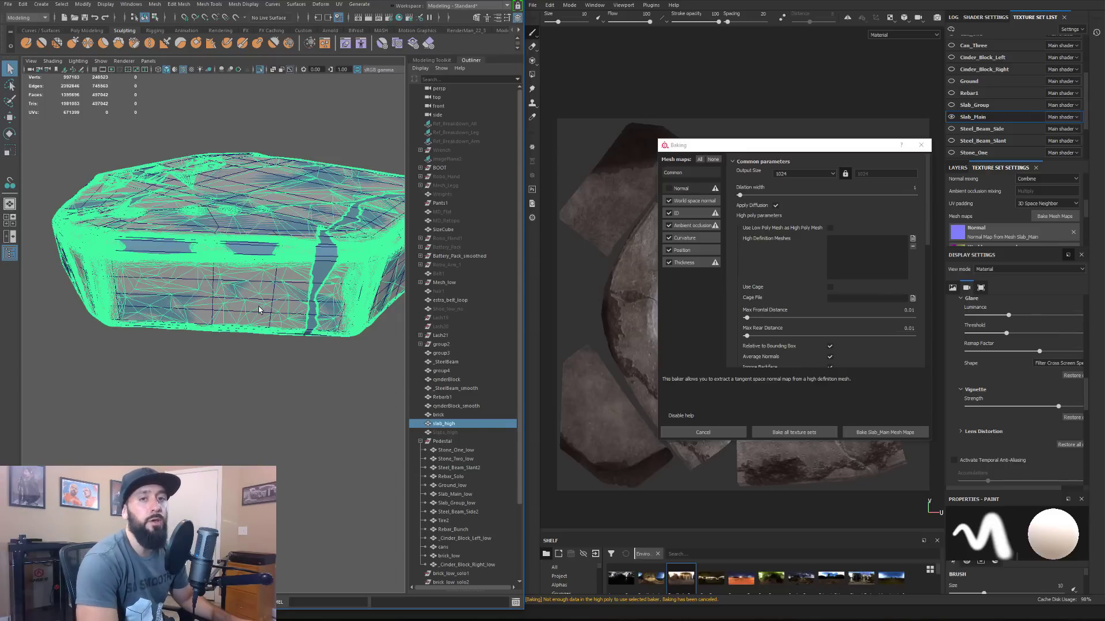
pyautogui.keyDown('alt'); pyautogui.moveTo(284, 294); pyautogui.dragTo(272, 268); pyautogui.keyUp('alt')
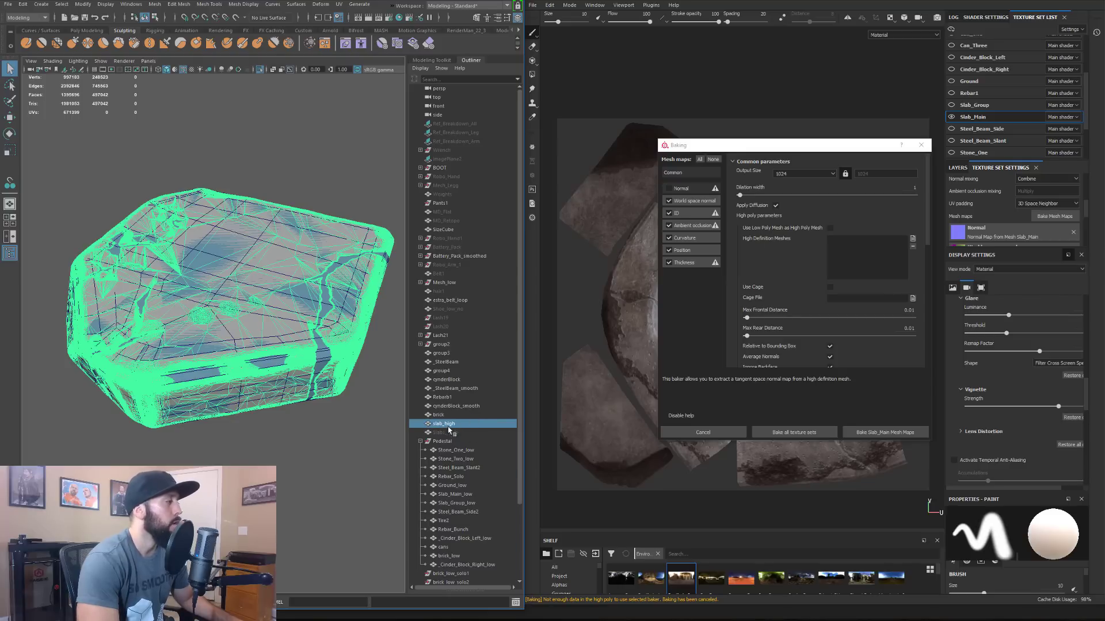
pyautogui.click(452, 495)
pyautogui.doubleClick(451, 495)
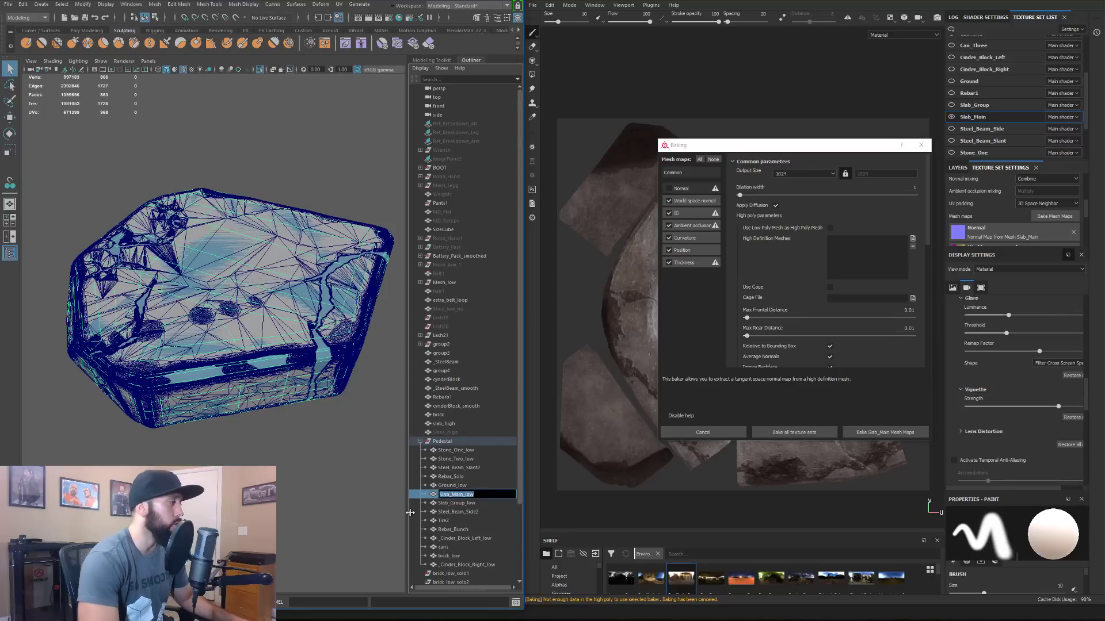
pyautogui.press('Right')
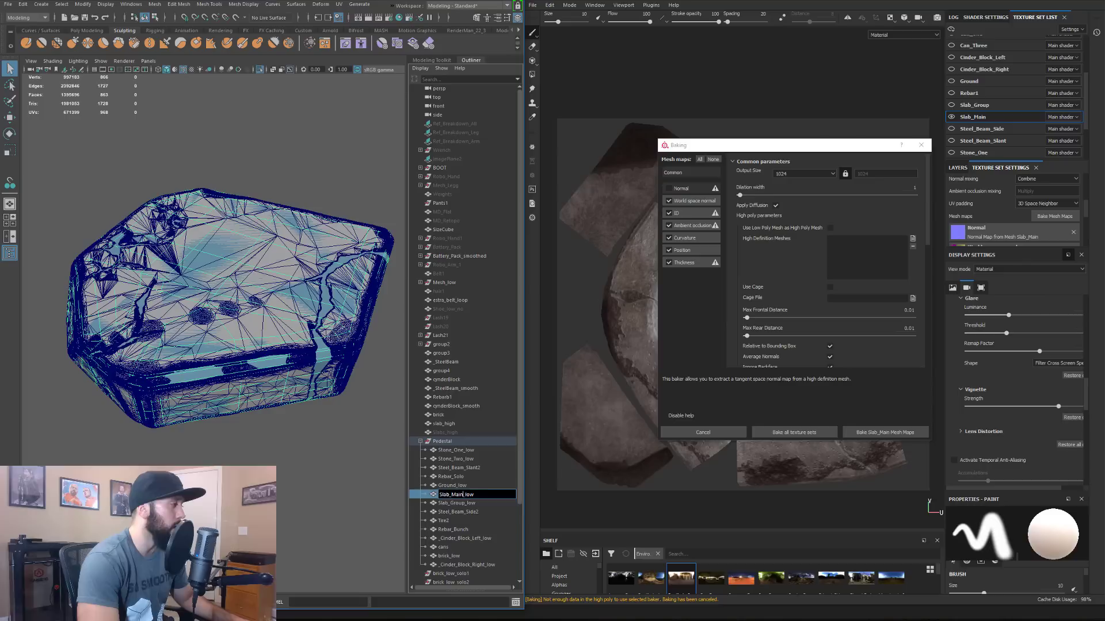
pyautogui.hotkey('shift', 'Home')
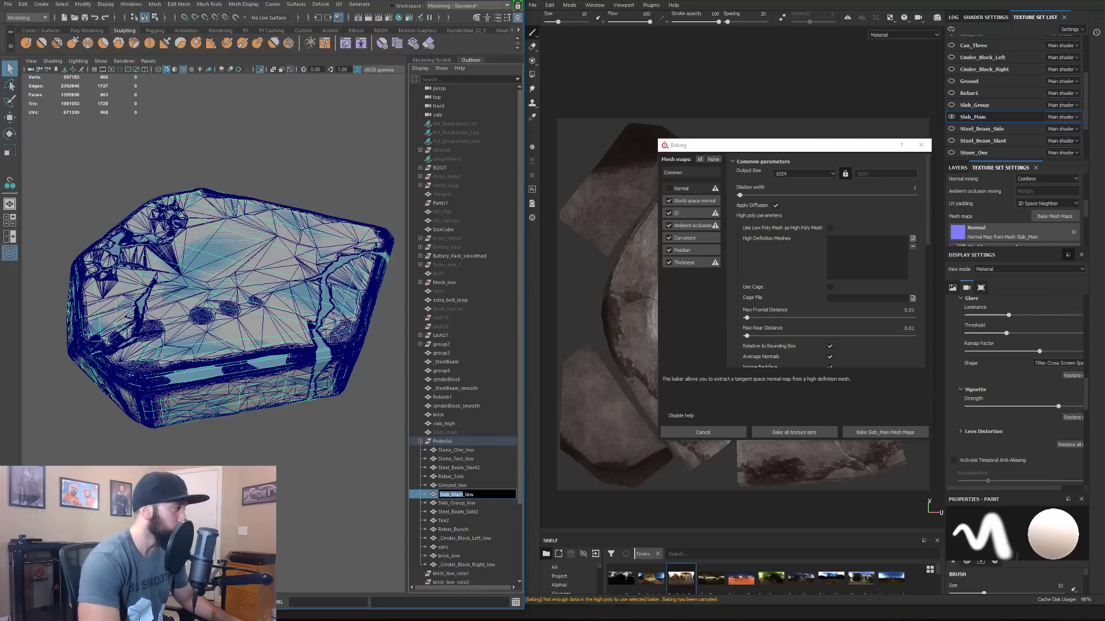
pyautogui.press('Return')
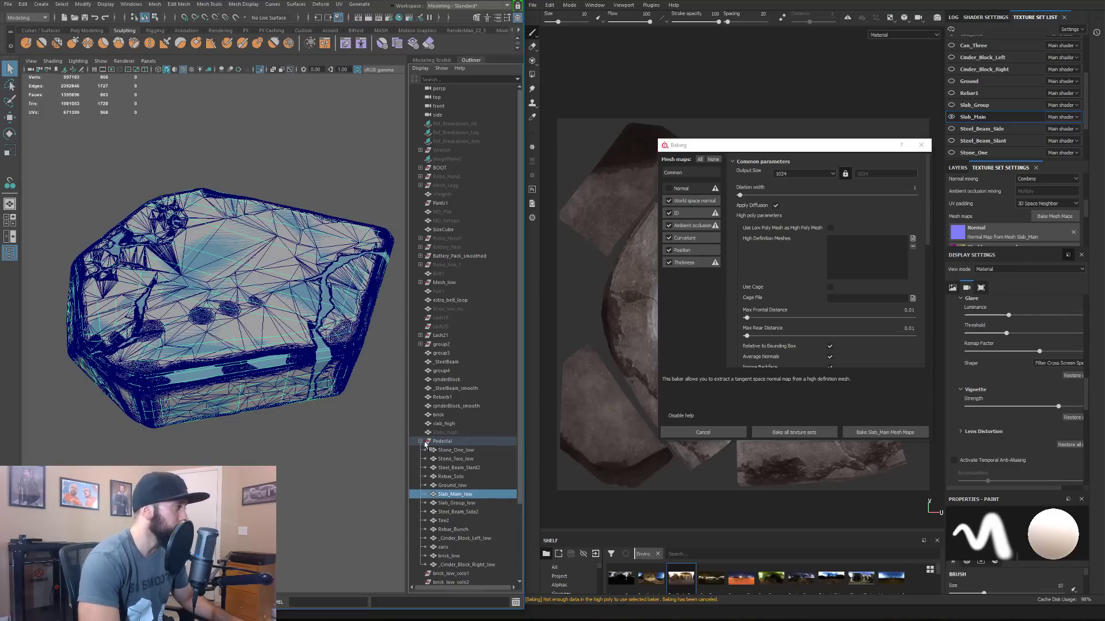
# Rename slab_high to Slab_Main_high in the Outliner, then select the Pedestal group
pyautogui.click(444, 424)
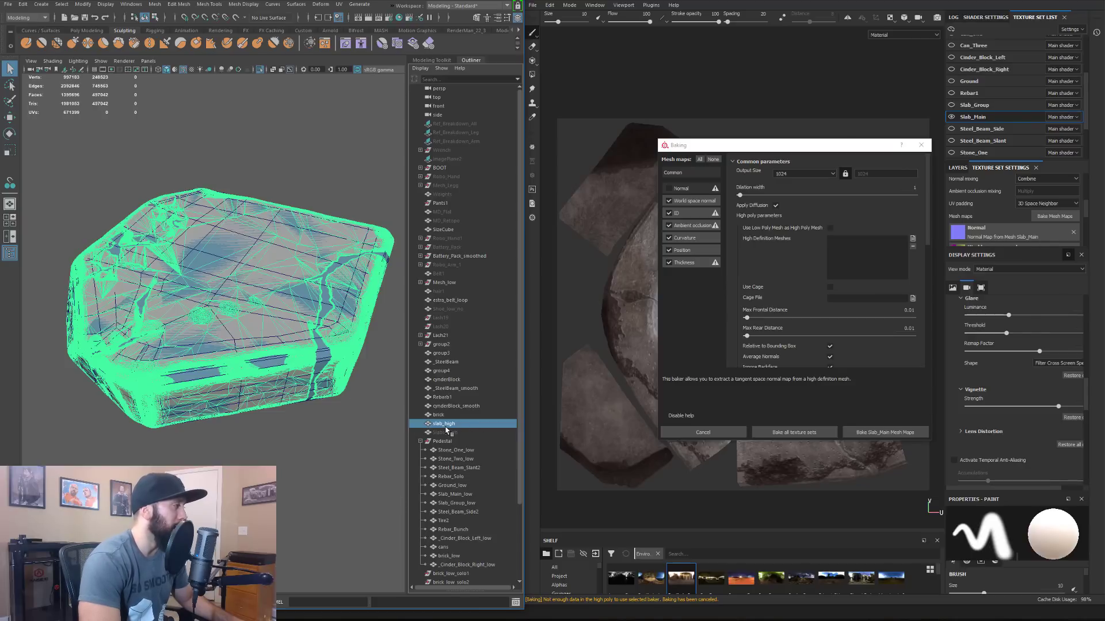
pyautogui.doubleClick(445, 424)
pyautogui.click(440, 424)
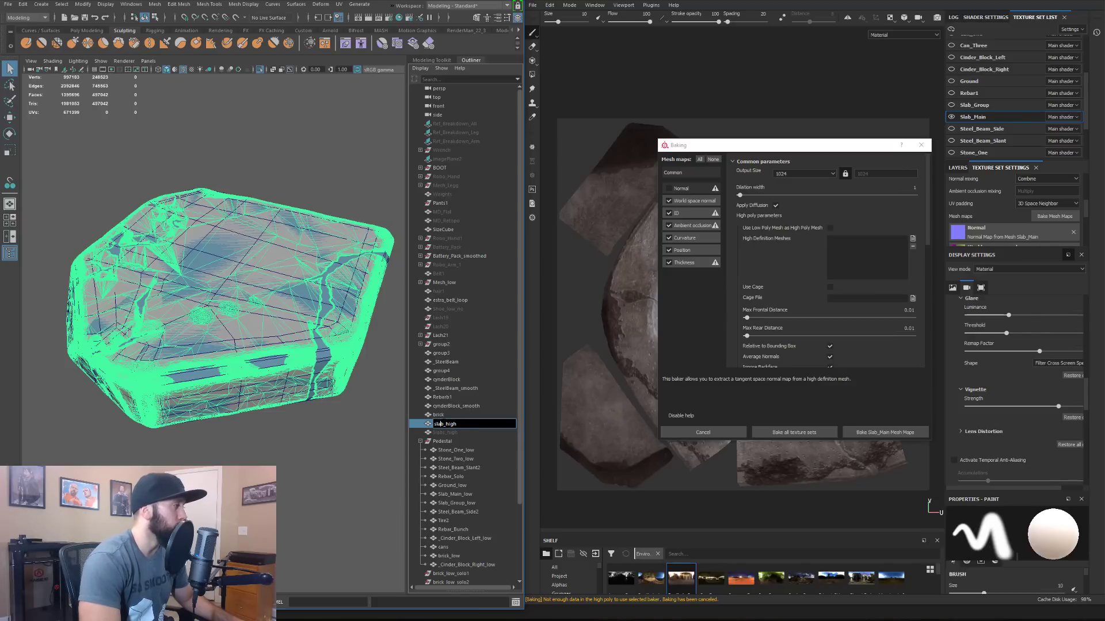
pyautogui.write('Slab_Main')
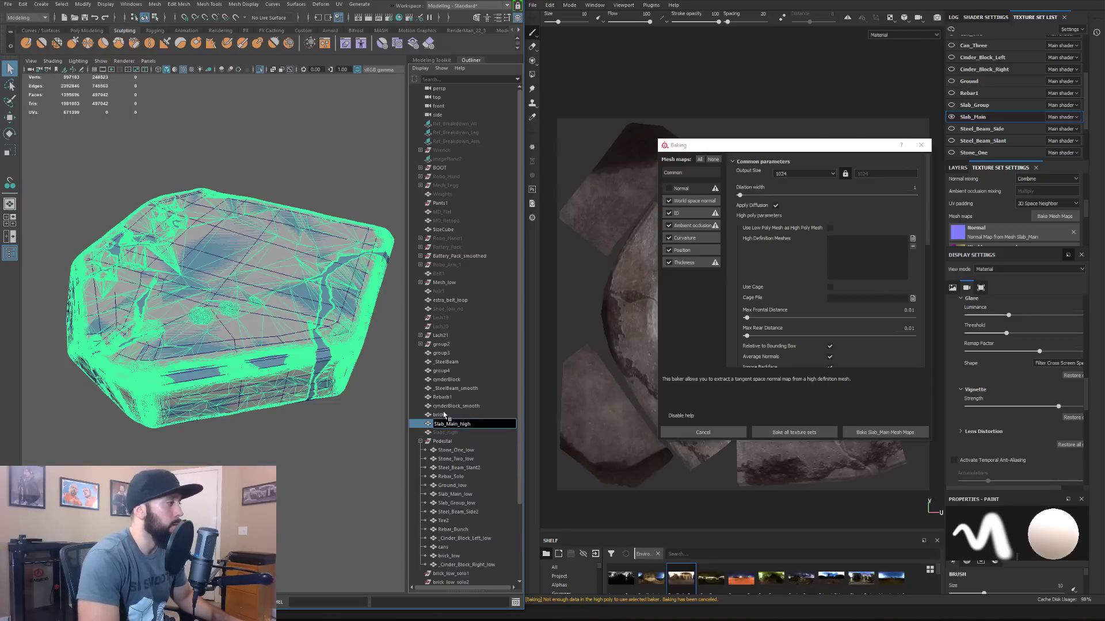
pyautogui.press('Return')
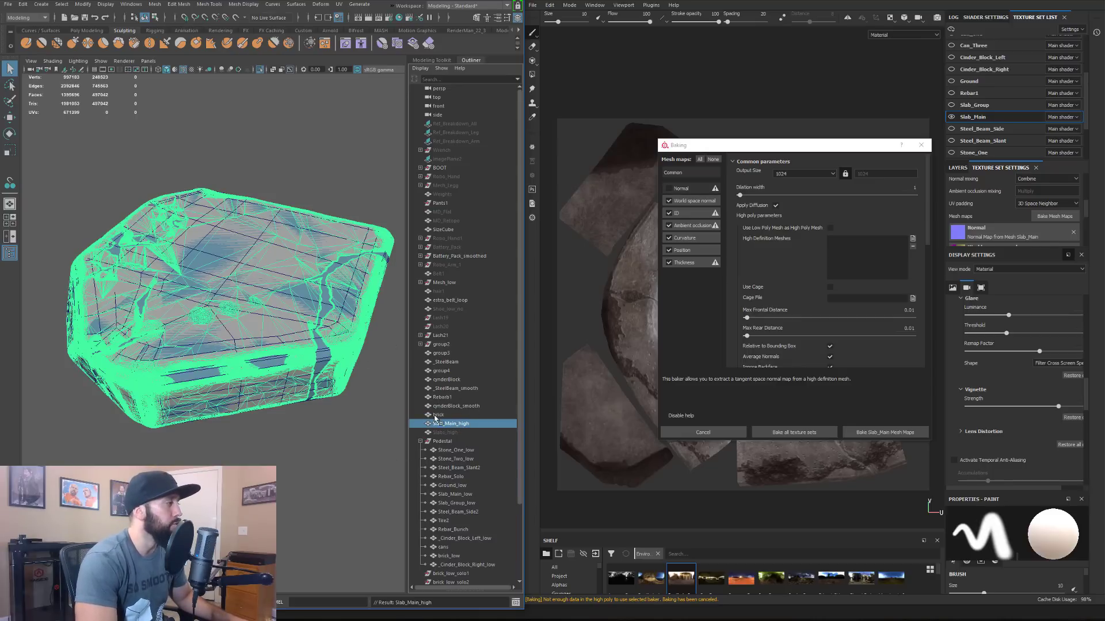
pyautogui.moveTo(435, 420); pyautogui.dragTo(464, 437)
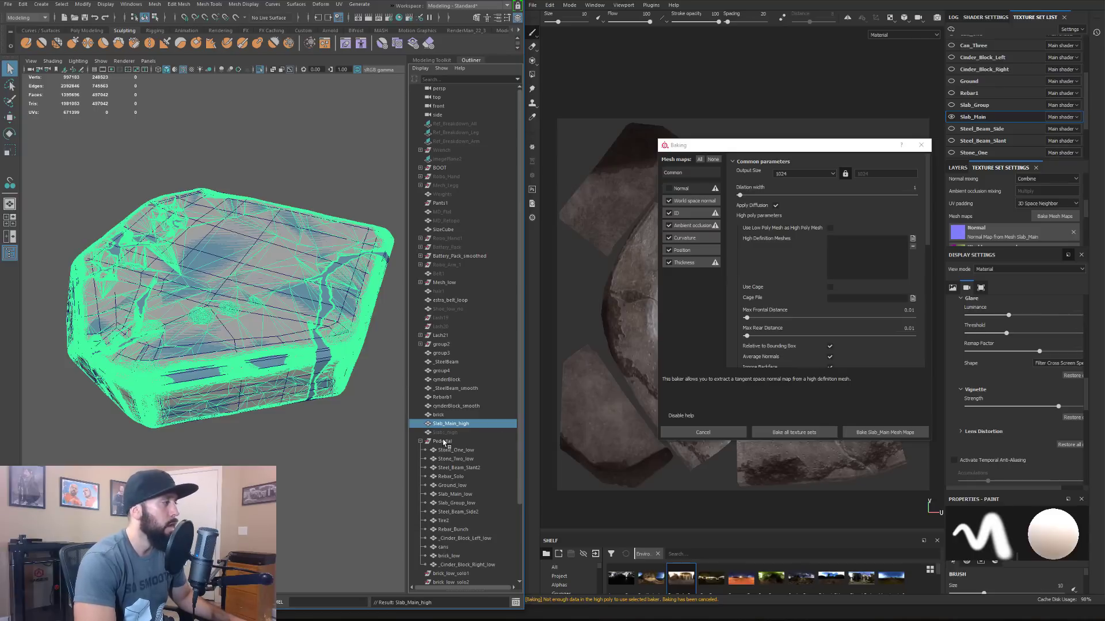
pyautogui.moveTo(443, 442); pyautogui.dragTo(467, 428)
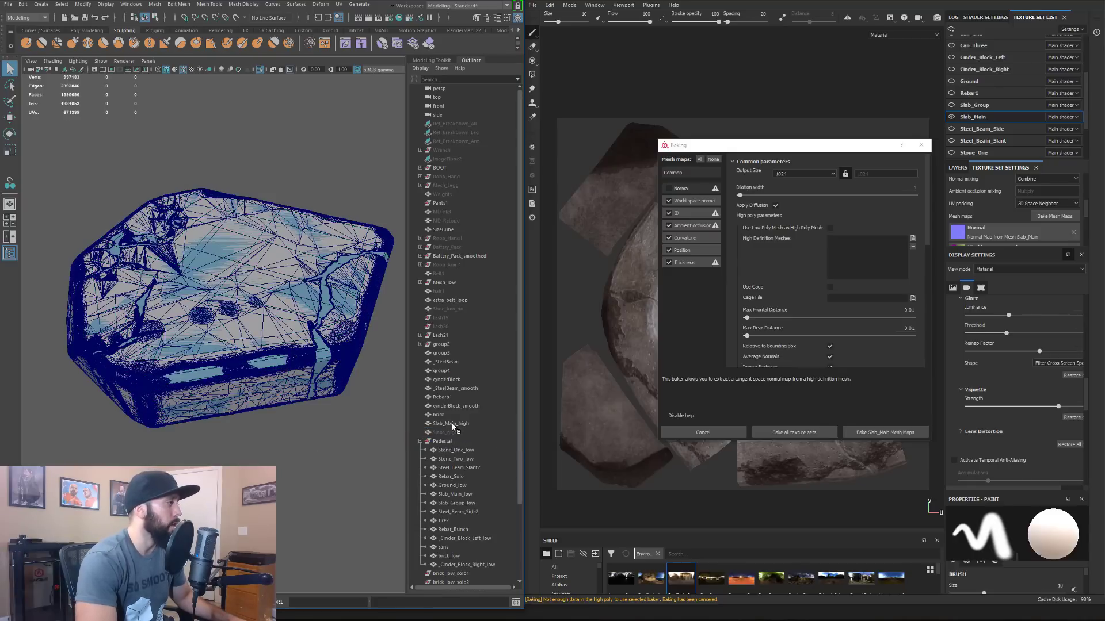
# Hide Slab_Main_high and exit isolation via the Pedestal group to show the full scene
pyautogui.click(441, 424)
pyautogui.press('h')
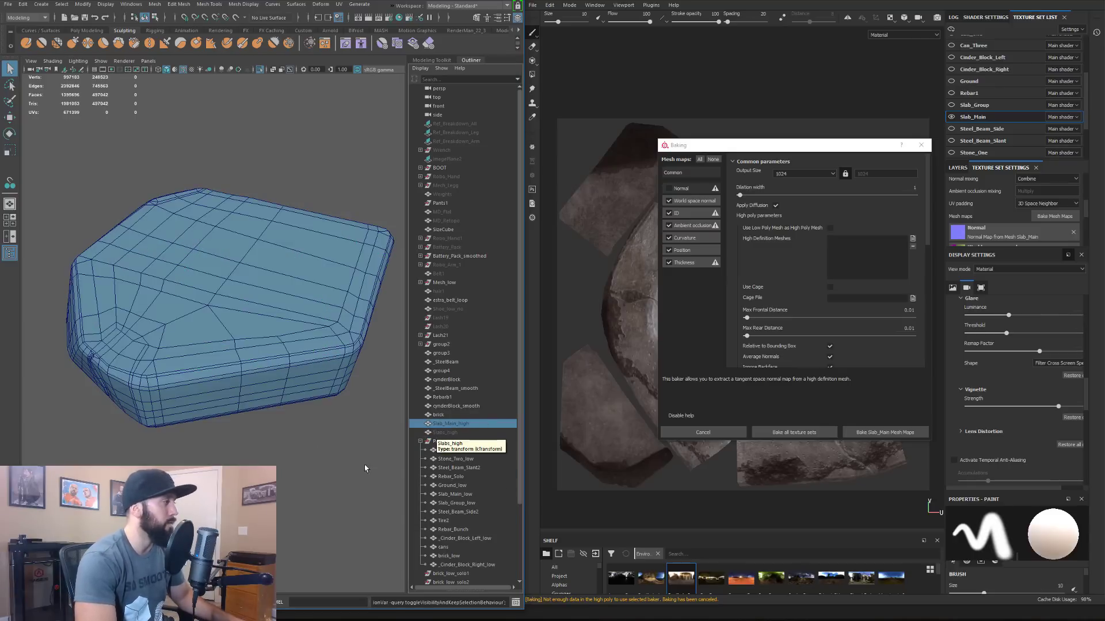
pyautogui.click(442, 441)
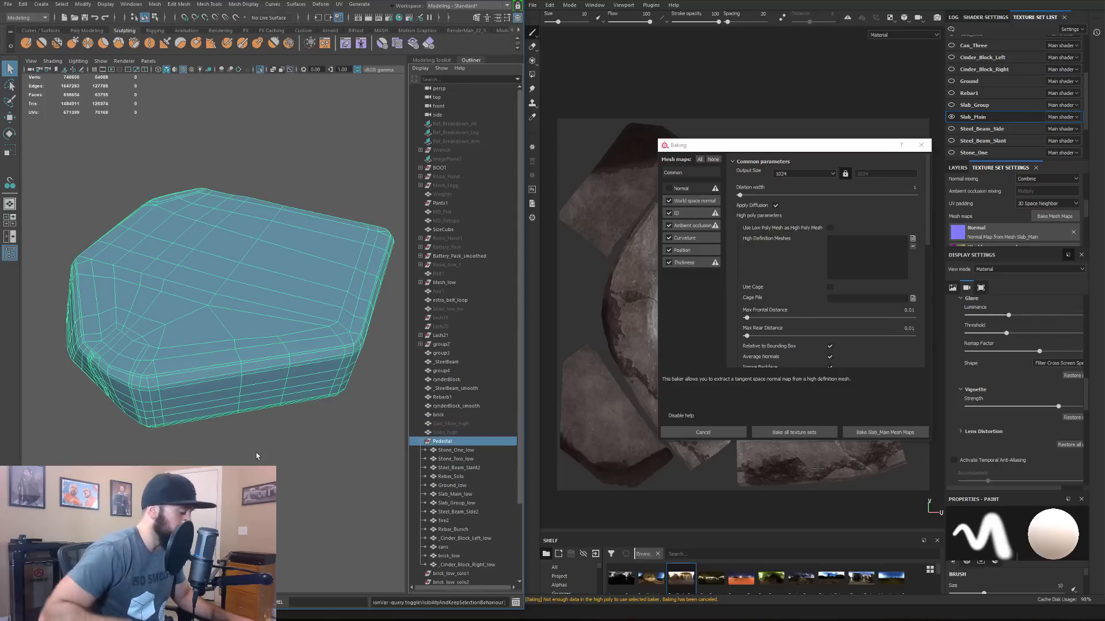
pyautogui.hotkey('ctrl', '1')
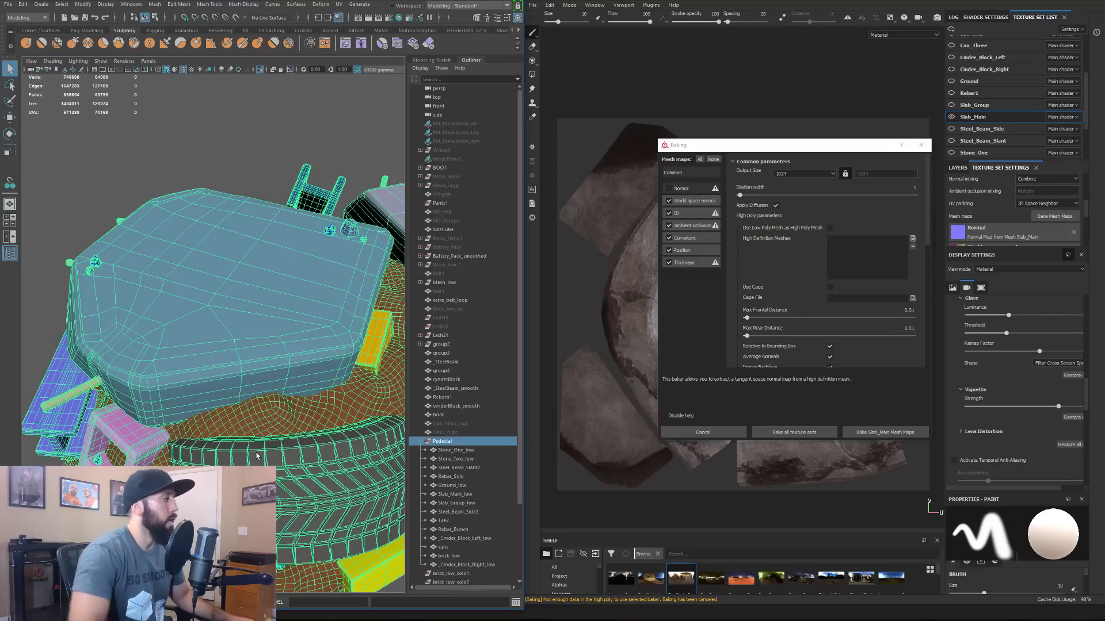
pyautogui.scroll(-6, 315, 384)
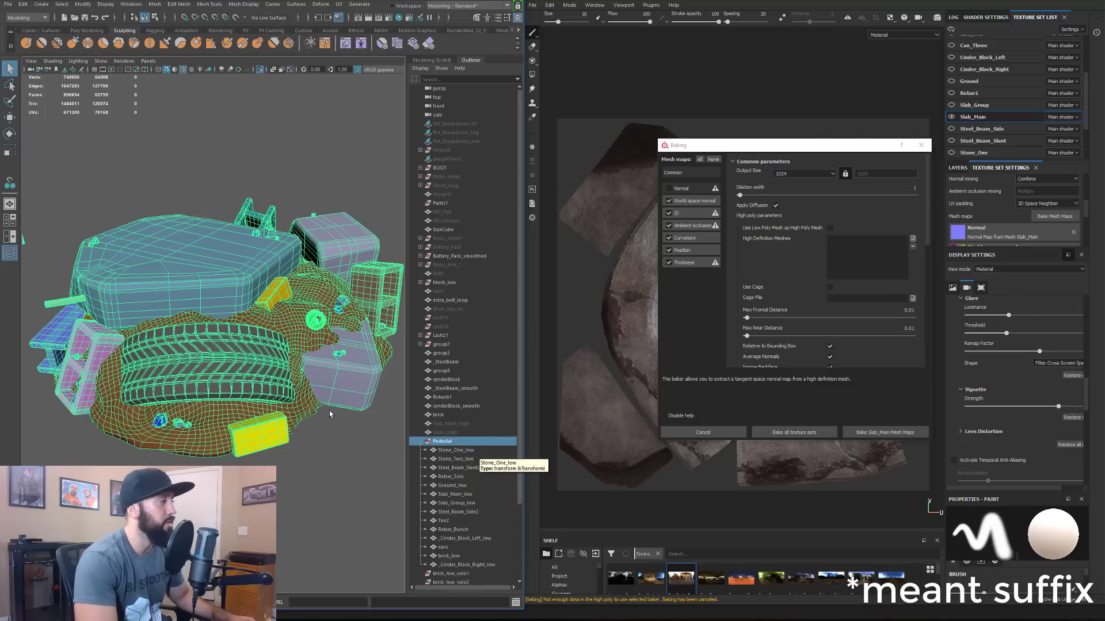
pyautogui.keyDown('alt'); pyautogui.moveTo(334, 411); pyautogui.dragTo(259, 255); pyautogui.keyUp('alt')
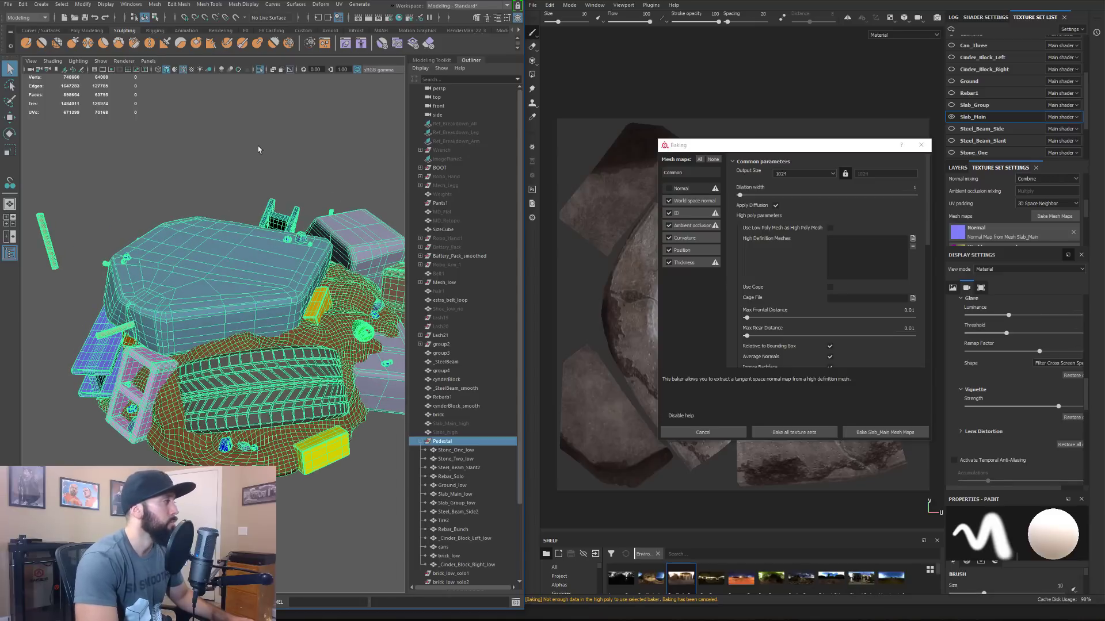
# Start File > Export Selection to save the pedestal objects as OBJ
pyautogui.click(8, 4)
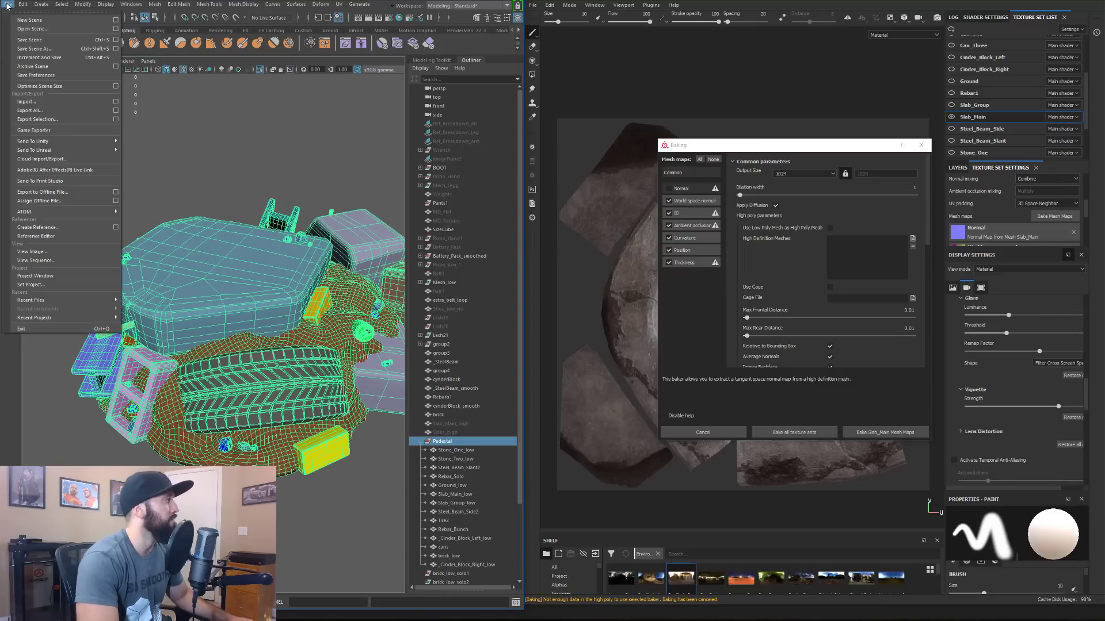
pyautogui.click(52, 120)
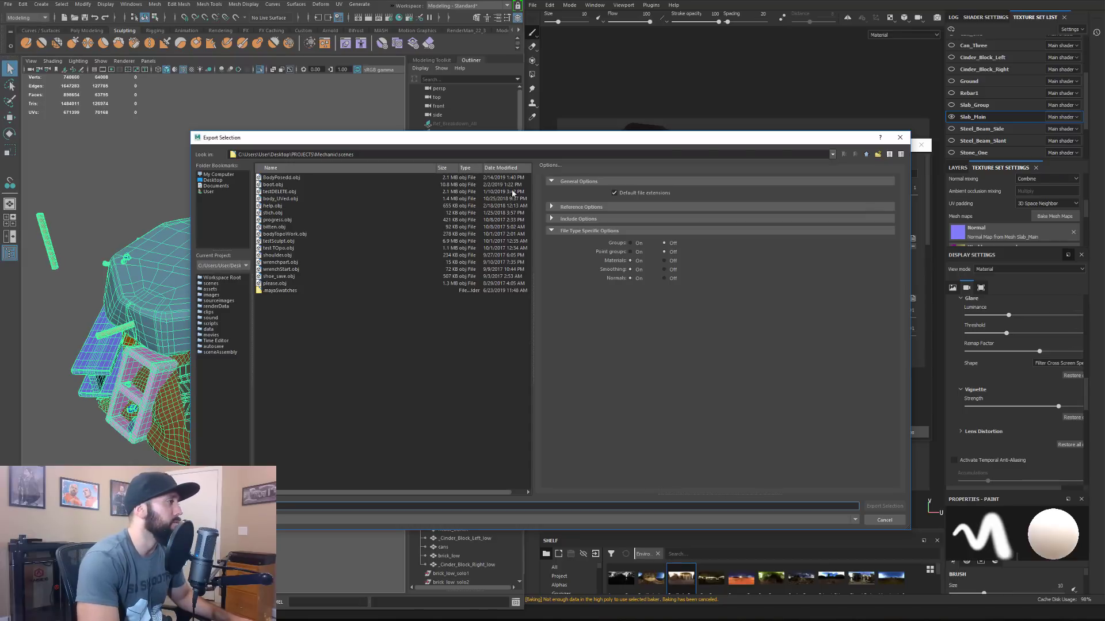
pyautogui.moveTo(530, 145); pyautogui.dragTo(329, 125)
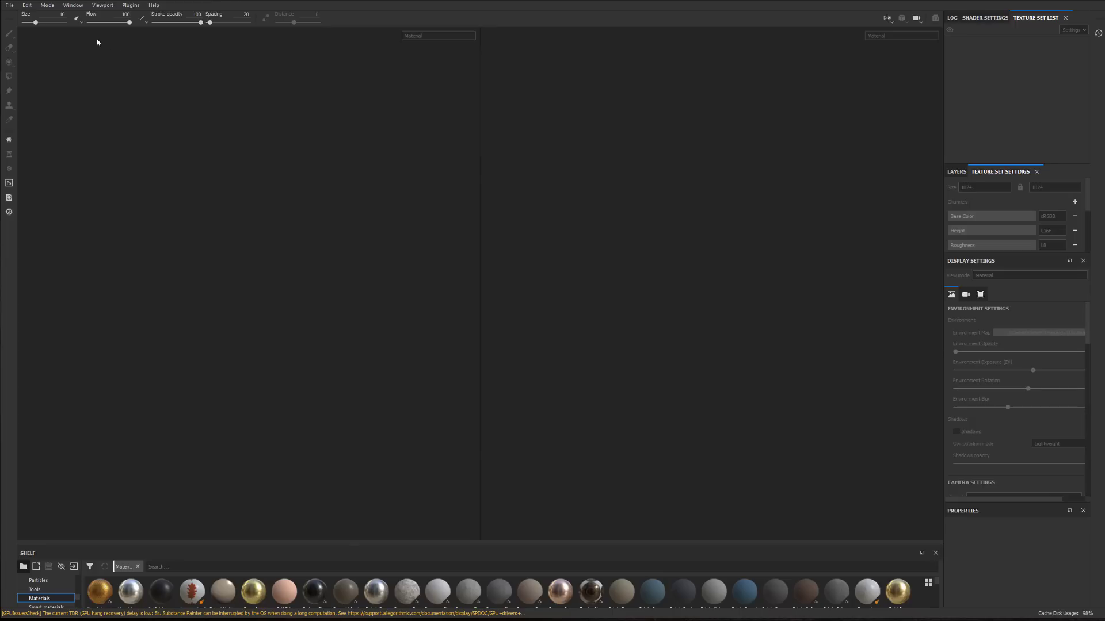
# Create a new Painter project at 512 resolution using the 0_Pedestal mesh
pyautogui.click(9, 5)
pyautogui.click(20, 20)
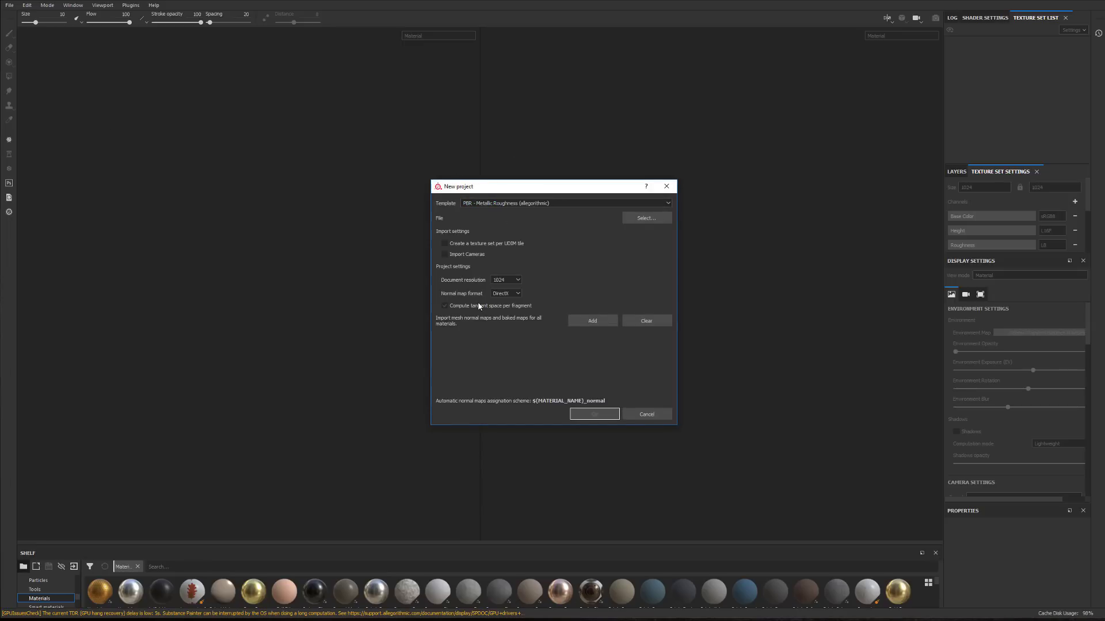
pyautogui.click(514, 280)
pyautogui.click(638, 221)
pyautogui.click(559, 378)
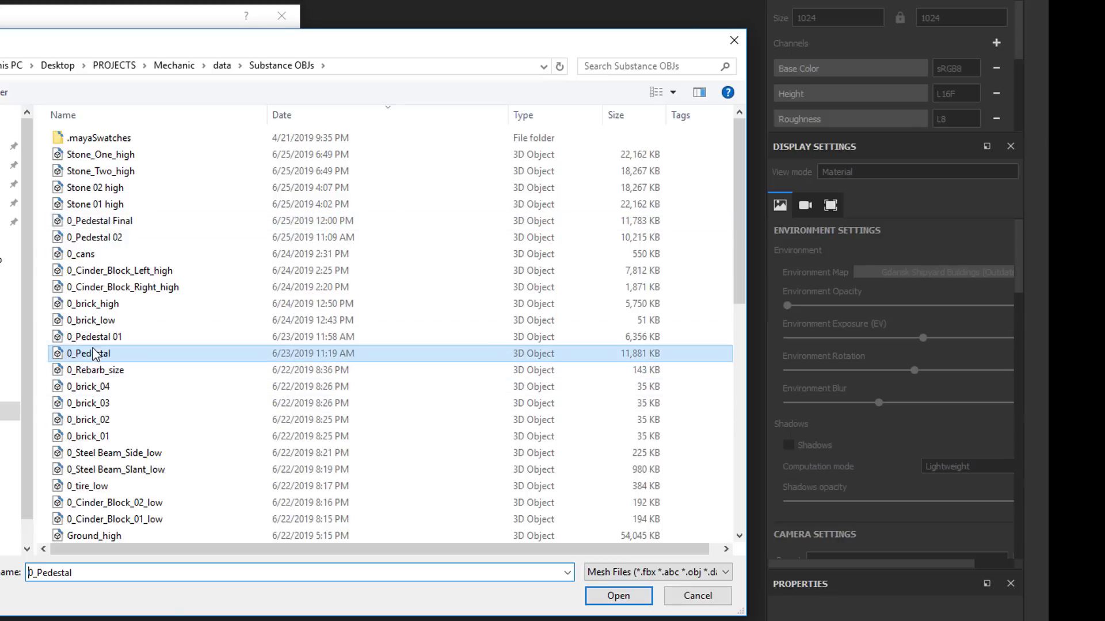
pyautogui.click(618, 597)
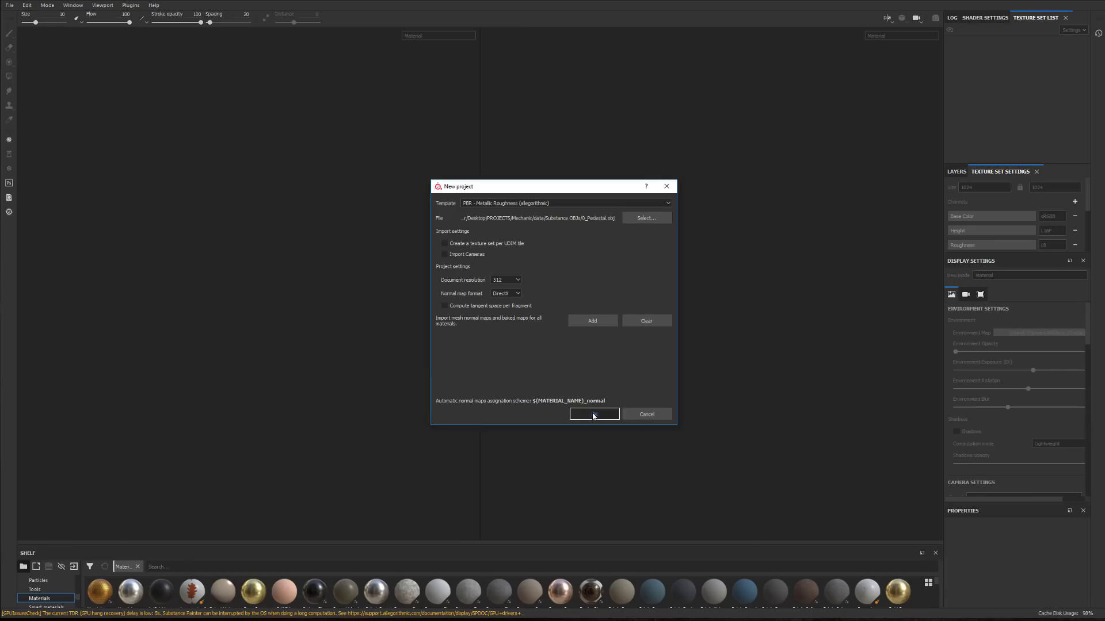
pyautogui.click(592, 413)
# Orbit around the model and rotate the environment lighting around it
pyautogui.scroll(5, 309, 227)
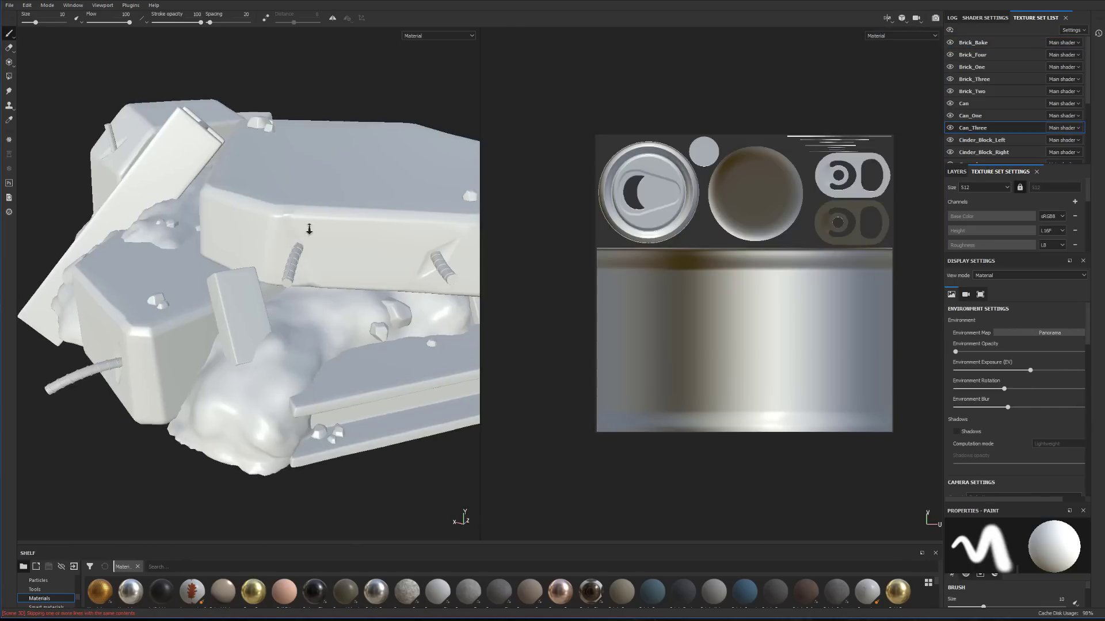
pyautogui.keyDown('alt'); pyautogui.moveTo(308, 226); pyautogui.dragTo(302, 255); pyautogui.keyUp('alt')
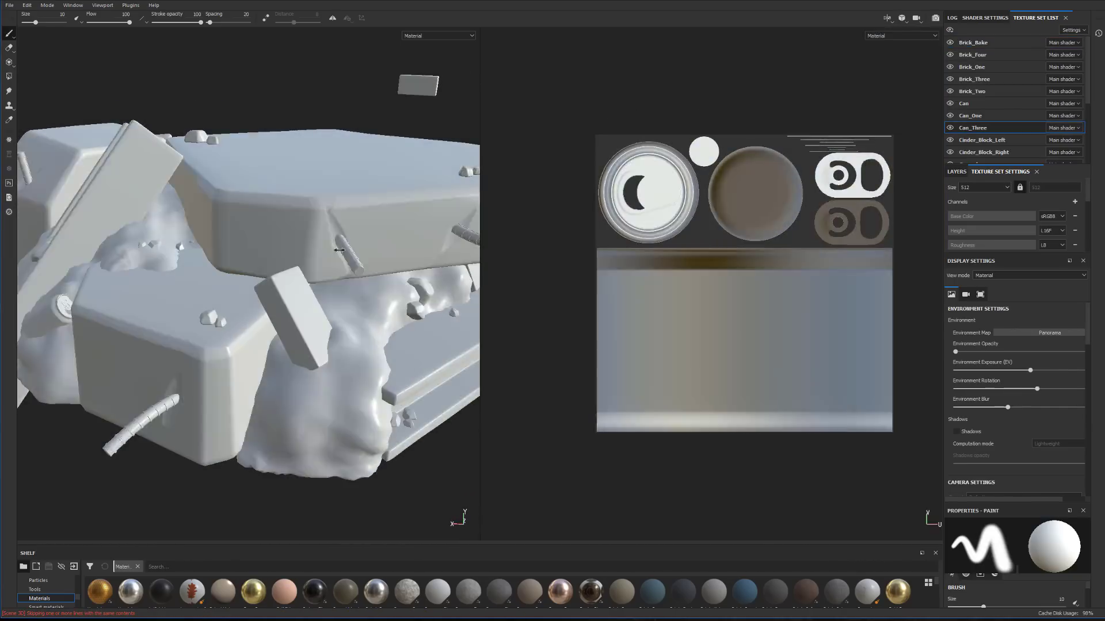
pyautogui.keyDown('shift'); pyautogui.moveTo(339, 250); pyautogui.dragTo(296, 257, button='right'); pyautogui.keyUp('shift')
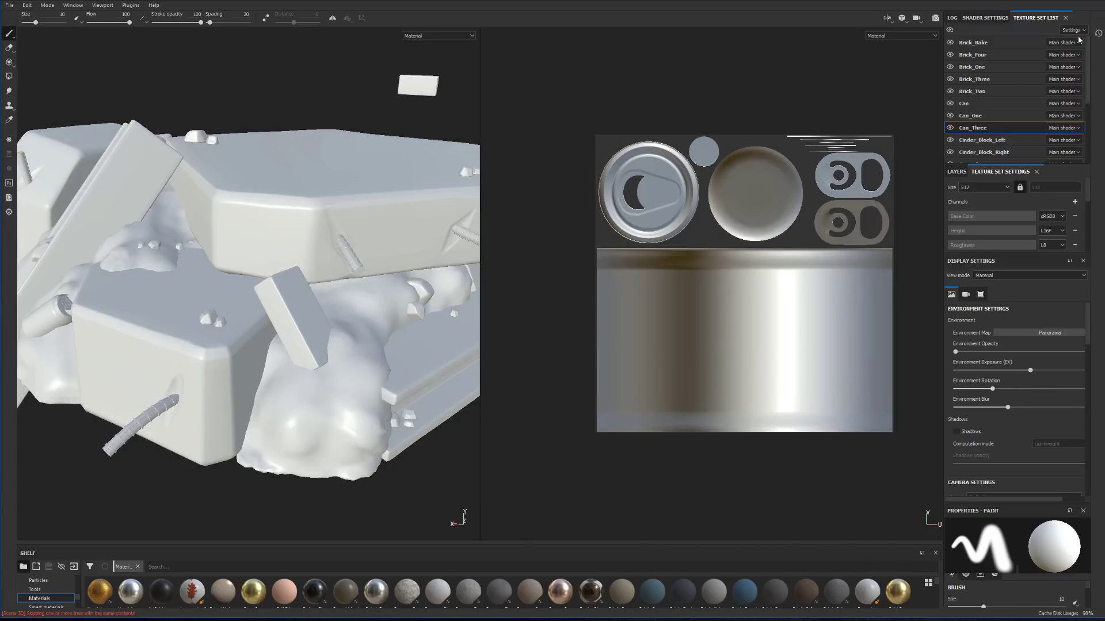
# Preview the Brick_Bake, Brick_Four and Brick_One UV layouts, then open texture set visibility options
pyautogui.click(980, 44)
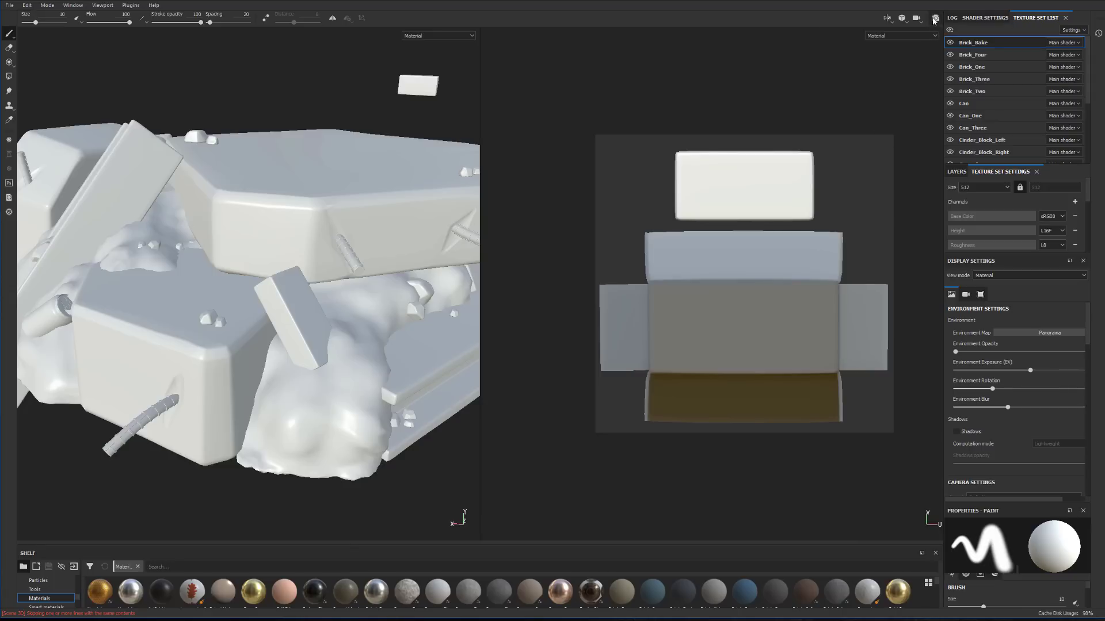
pyautogui.click(887, 19)
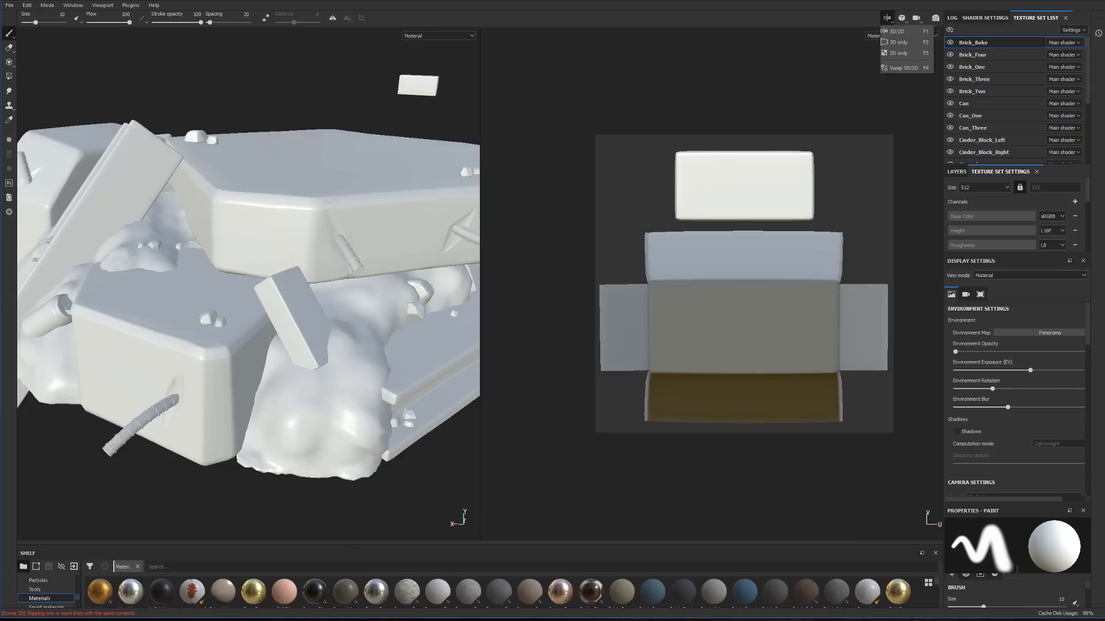
pyautogui.click(972, 54)
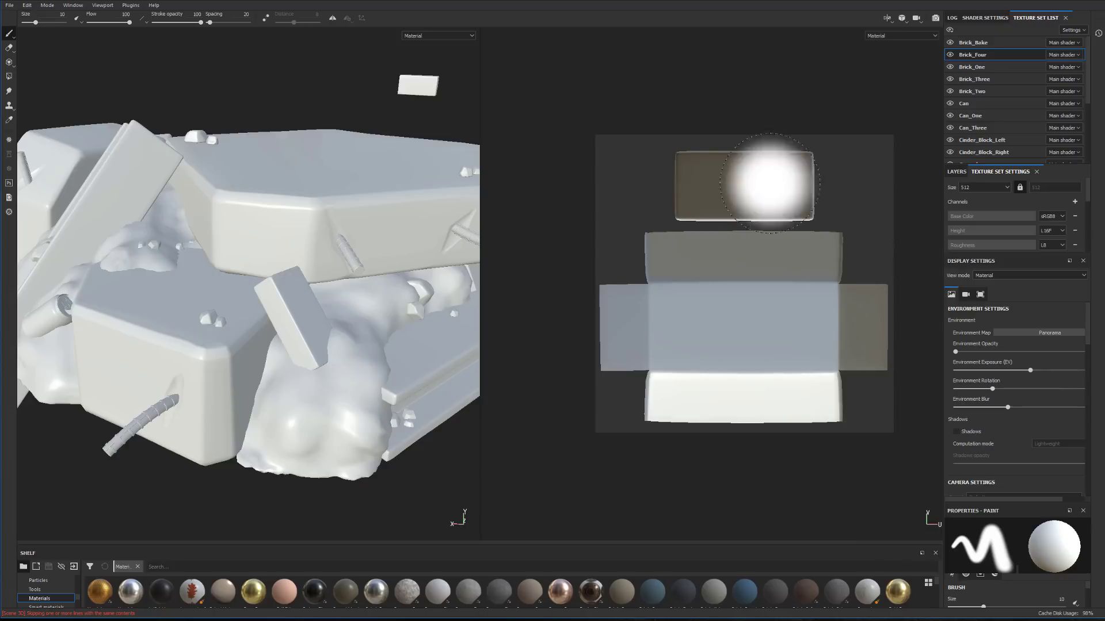
pyautogui.click(973, 66)
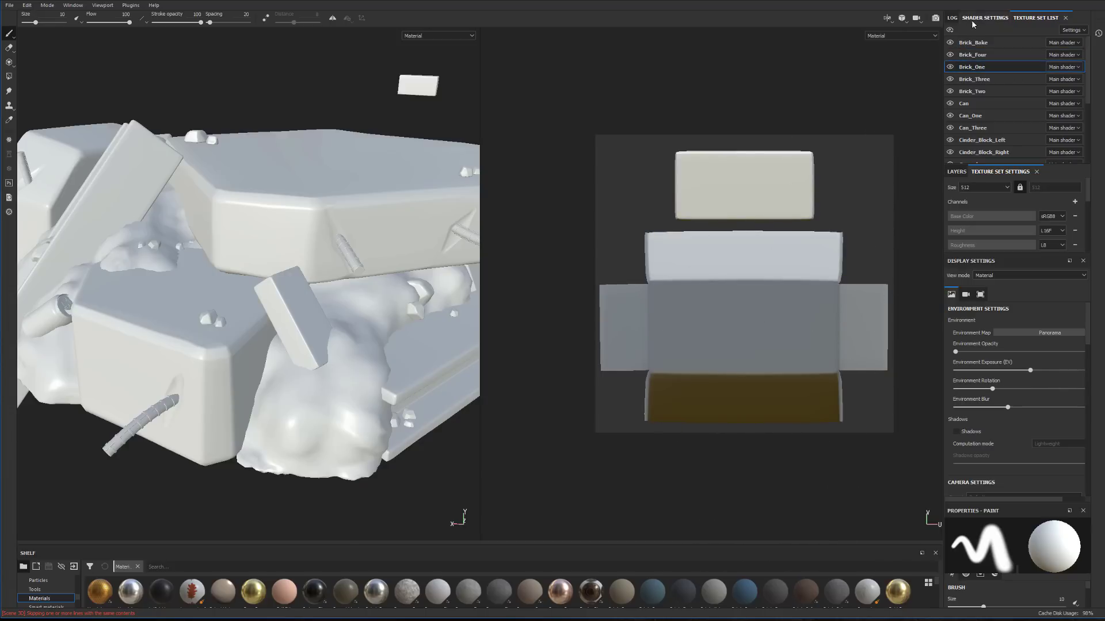
pyautogui.scroll(-3, 972, 108)
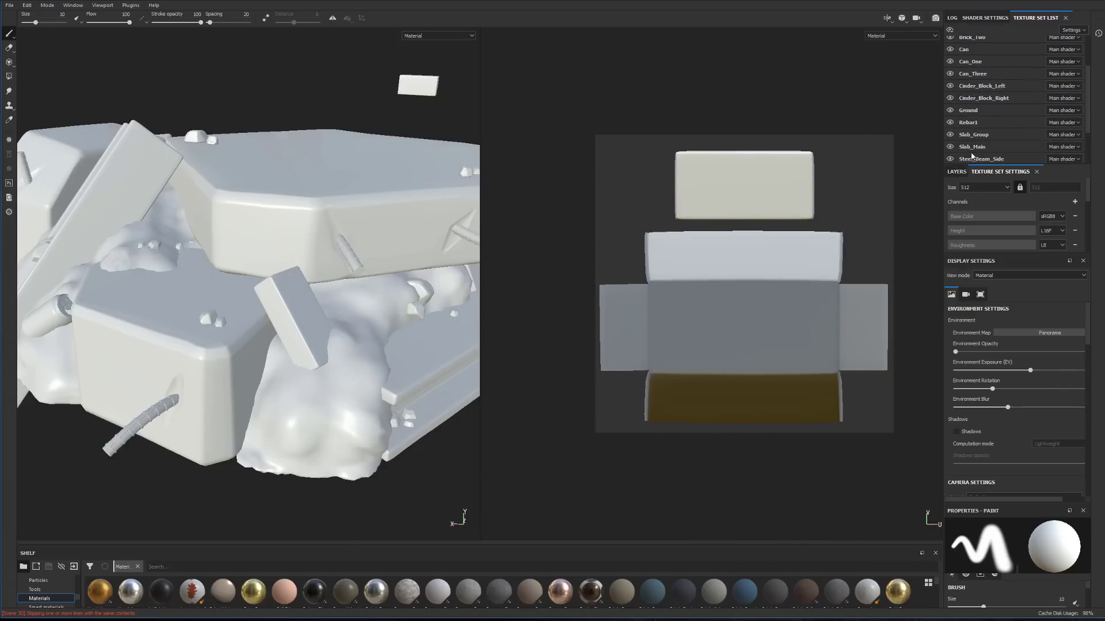
pyautogui.scroll(3, 970, 83)
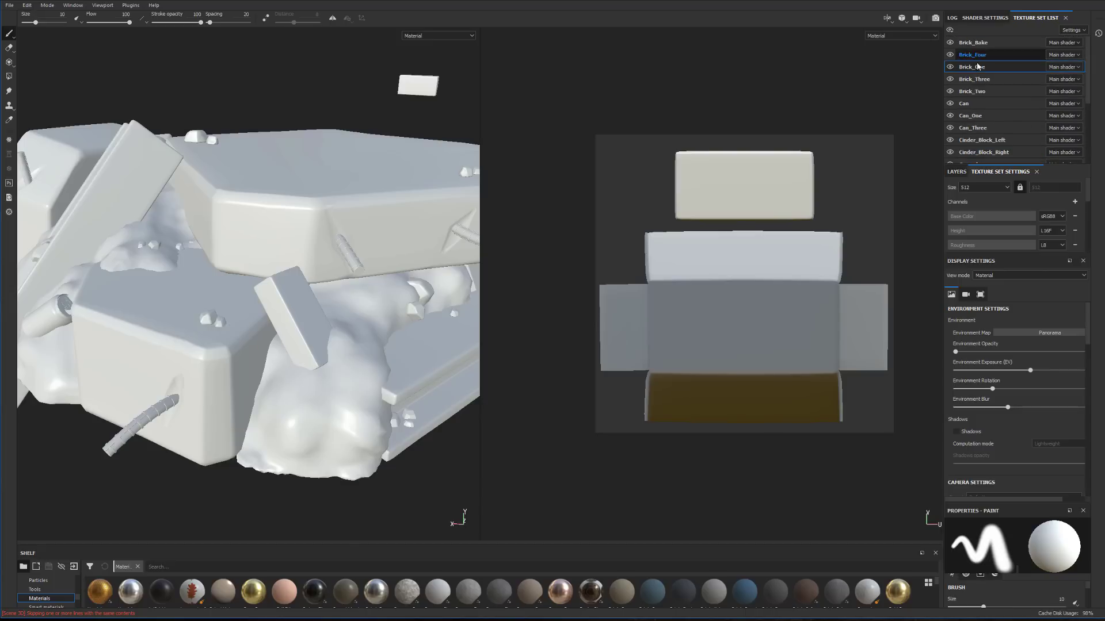
pyautogui.scroll(-6, 972, 104)
pyautogui.scroll(6, 978, 115)
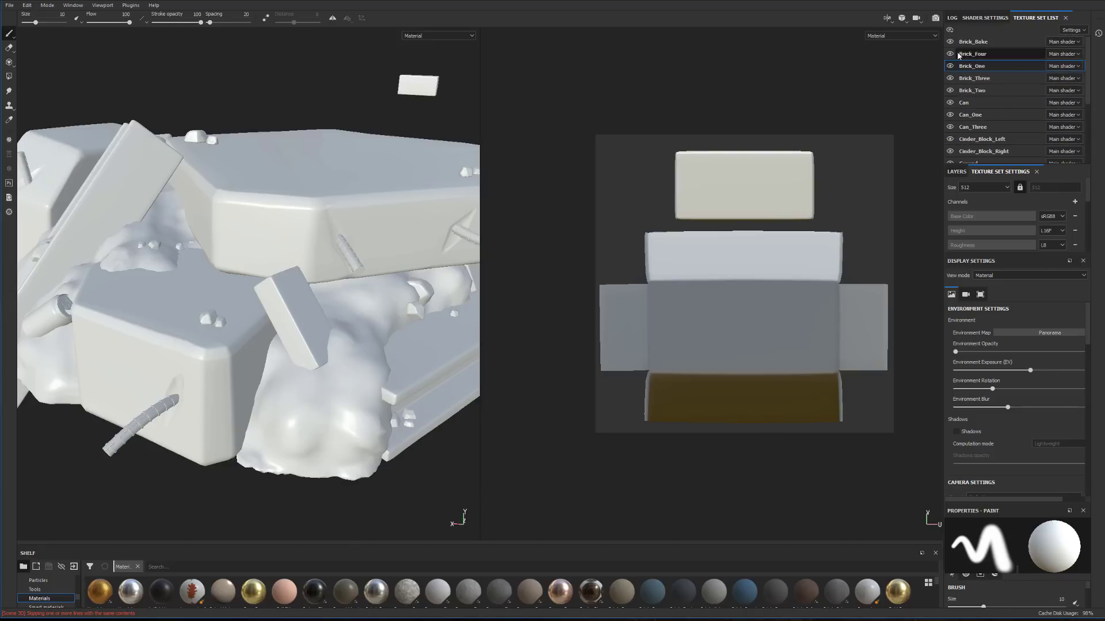
pyautogui.click(949, 29)
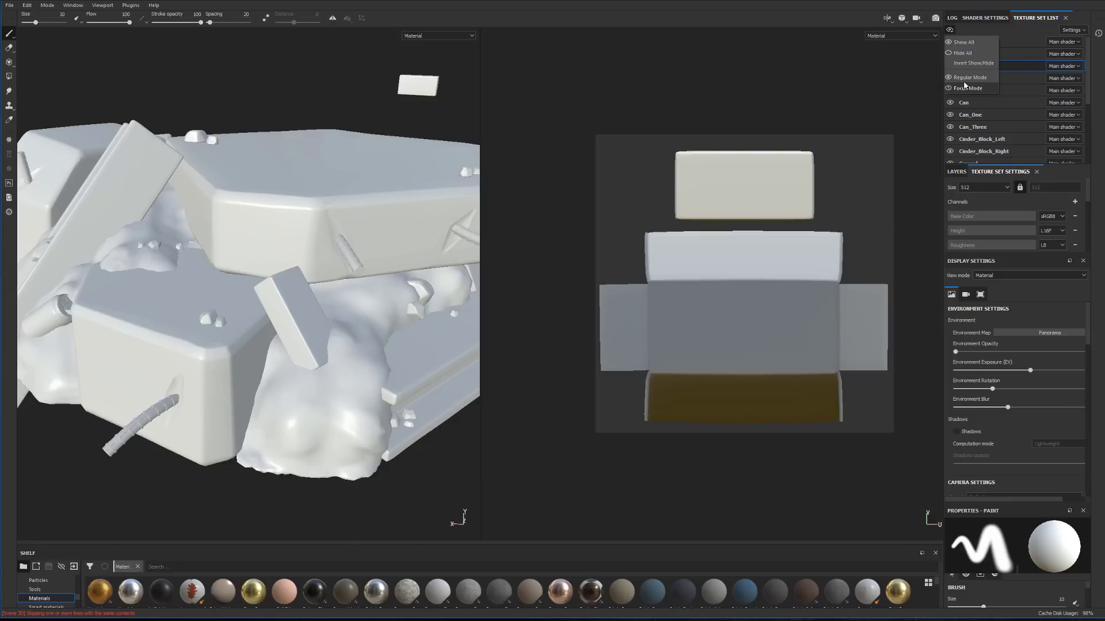
# Put Cinder_Block_Right in Focus Mode and frame the cinder block in the 3D view
pyautogui.click(971, 152)
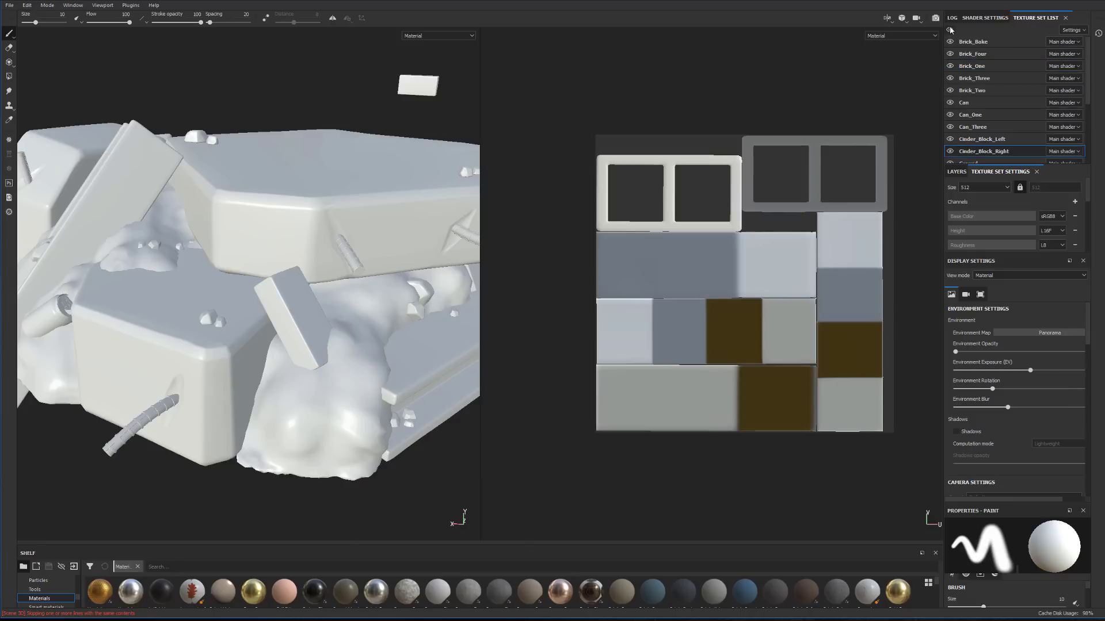
pyautogui.click(968, 88)
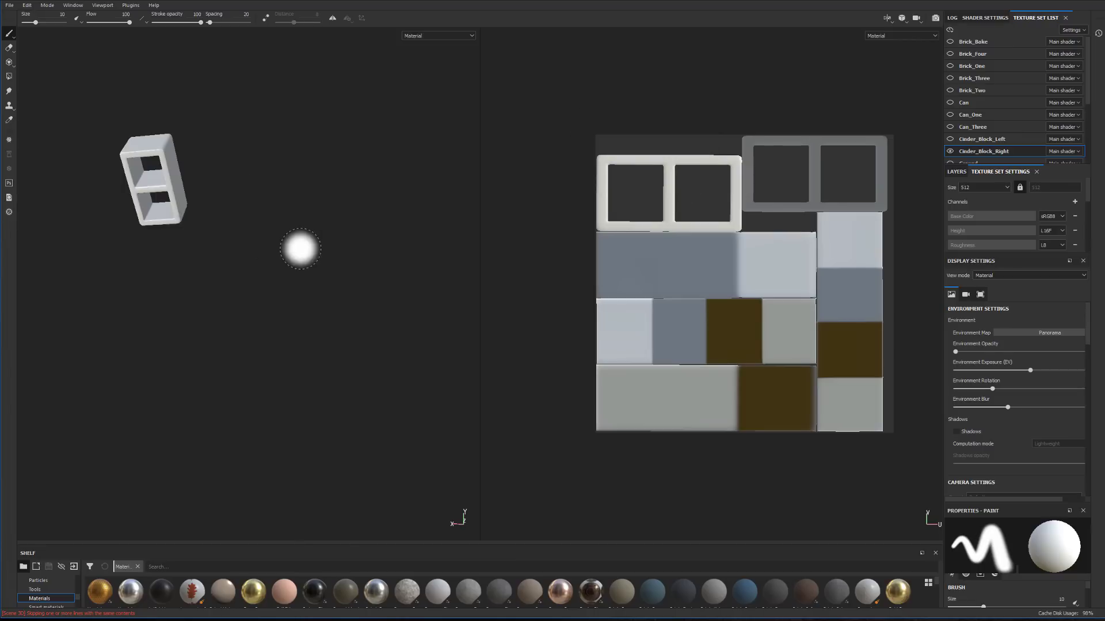
pyautogui.press('f')
pyautogui.press('f')
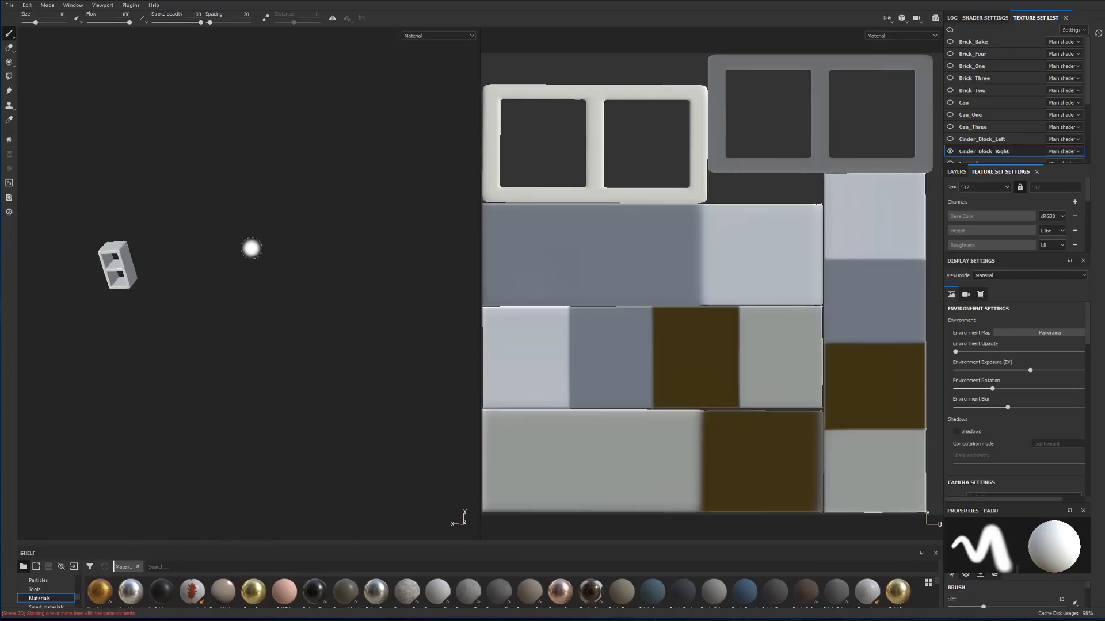
pyautogui.keyDown('alt'); pyautogui.moveTo(246, 271); pyautogui.dragTo(350, 296, button='right'); pyautogui.keyUp('alt')
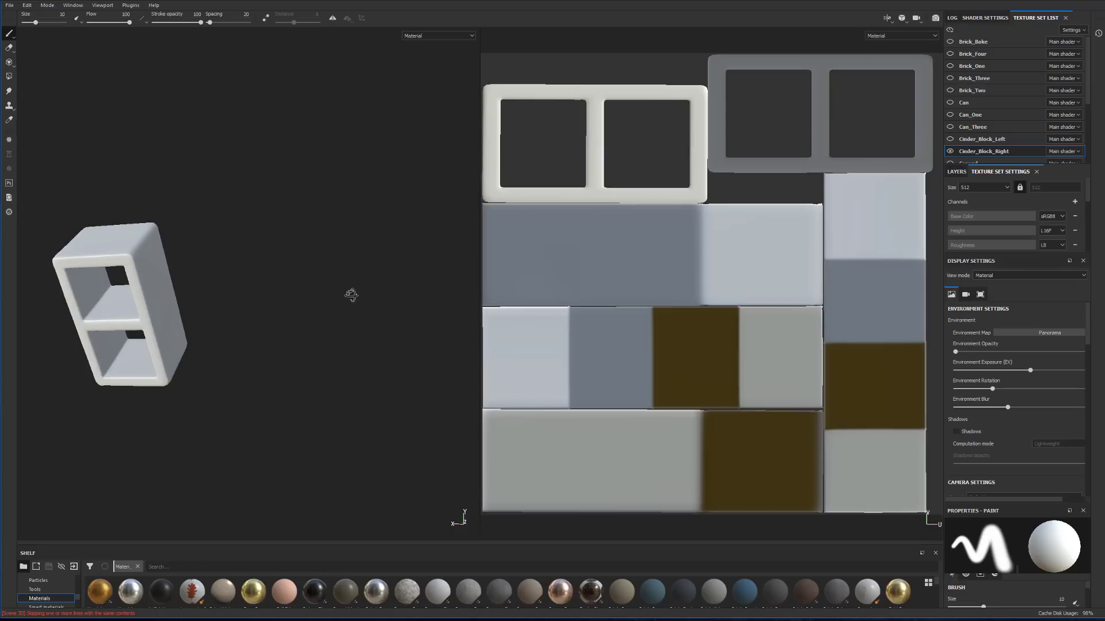
pyautogui.moveTo(350, 296)
pyautogui.keyDown('alt'); pyautogui.mouseDown(button='middle')
pyautogui.moveTo(388, 298)
pyautogui.moveTo(381, 311)
pyautogui.mouseUp(button='middle'); pyautogui.keyUp('alt')
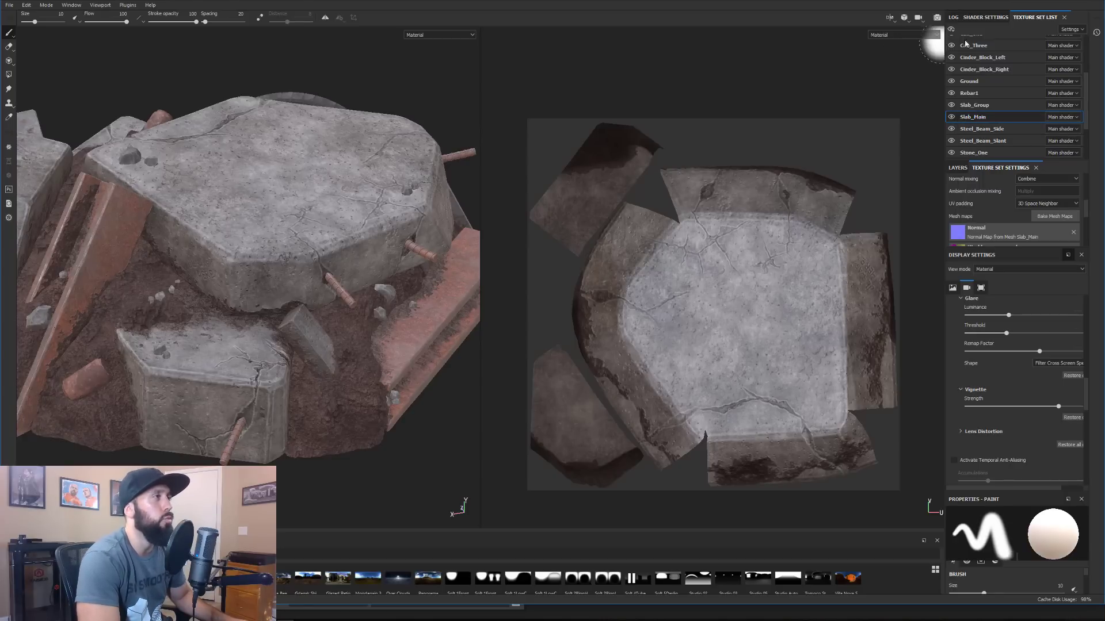
# Put Slab_Main in Focus Mode and orbit to a top-down view of the slab
pyautogui.click(951, 29)
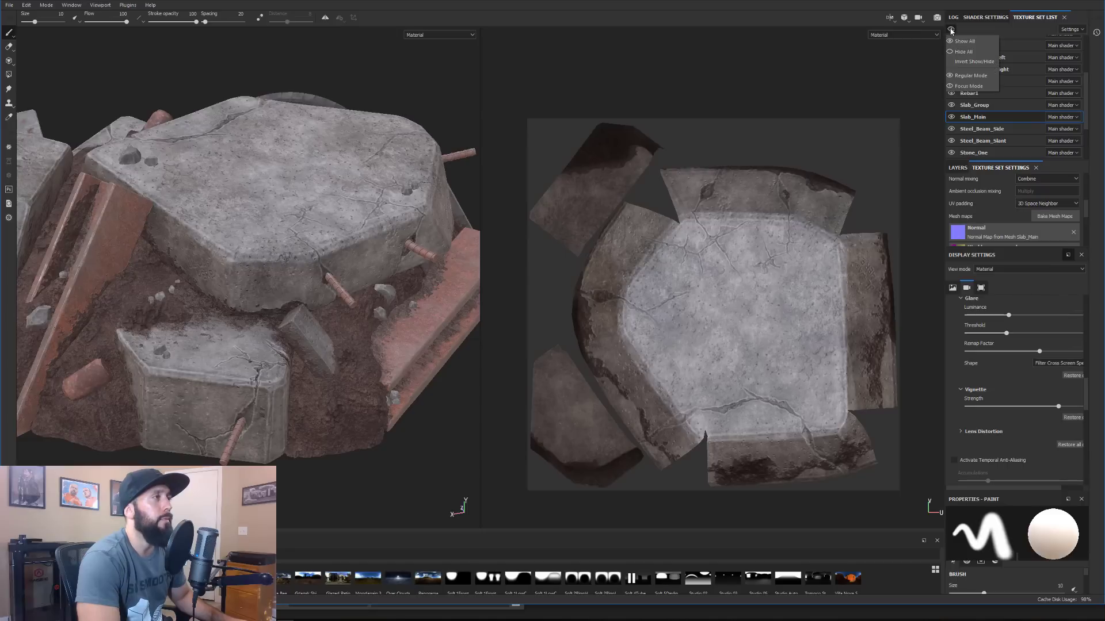
pyautogui.click(966, 86)
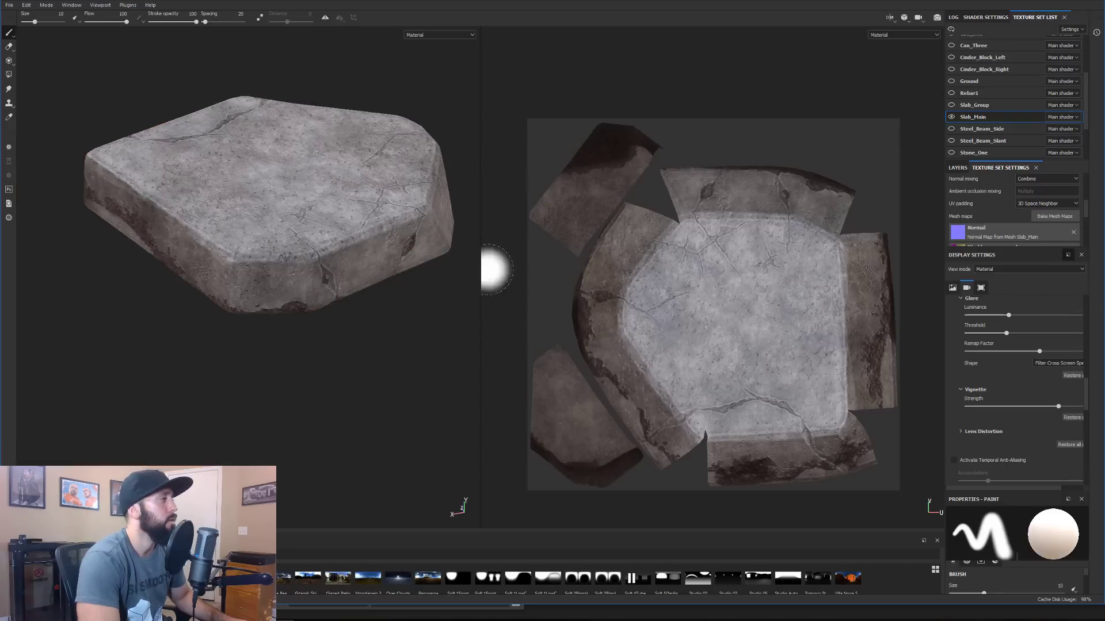
pyautogui.moveTo(496, 269)
pyautogui.keyDown('alt'); pyautogui.mouseDown()
pyautogui.moveTo(382, 288)
pyautogui.moveTo(365, 313)
pyautogui.moveTo(374, 319)
pyautogui.mouseUp(); pyautogui.keyUp('alt')
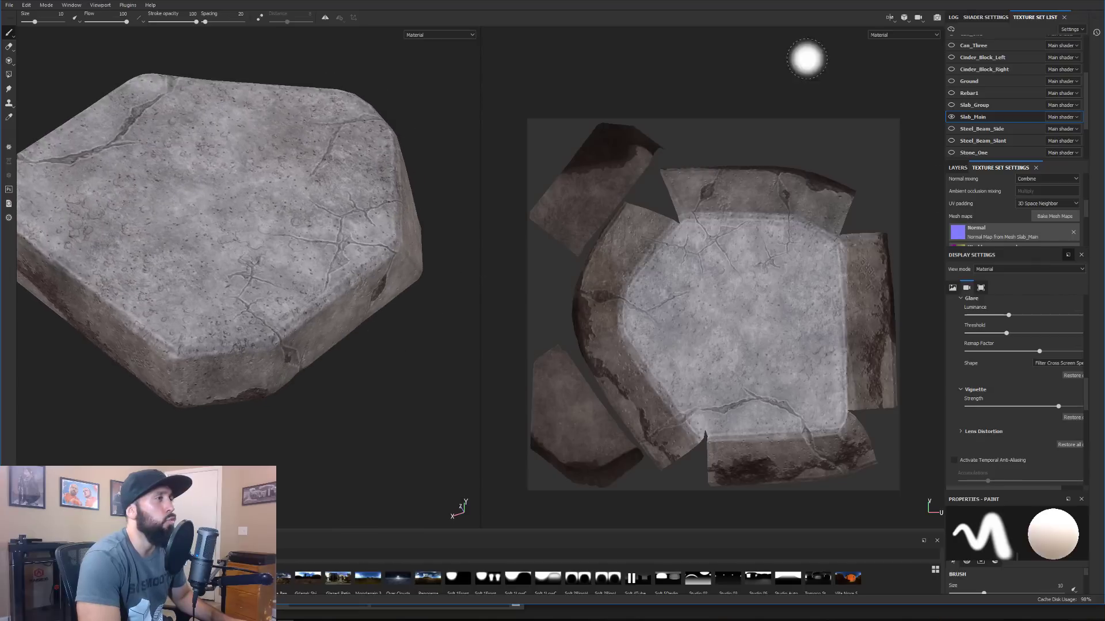
# Remove the slab's baked mesh maps, including the world space normal, in Texture Set Settings
pyautogui.scroll(-1, 1047, 182)
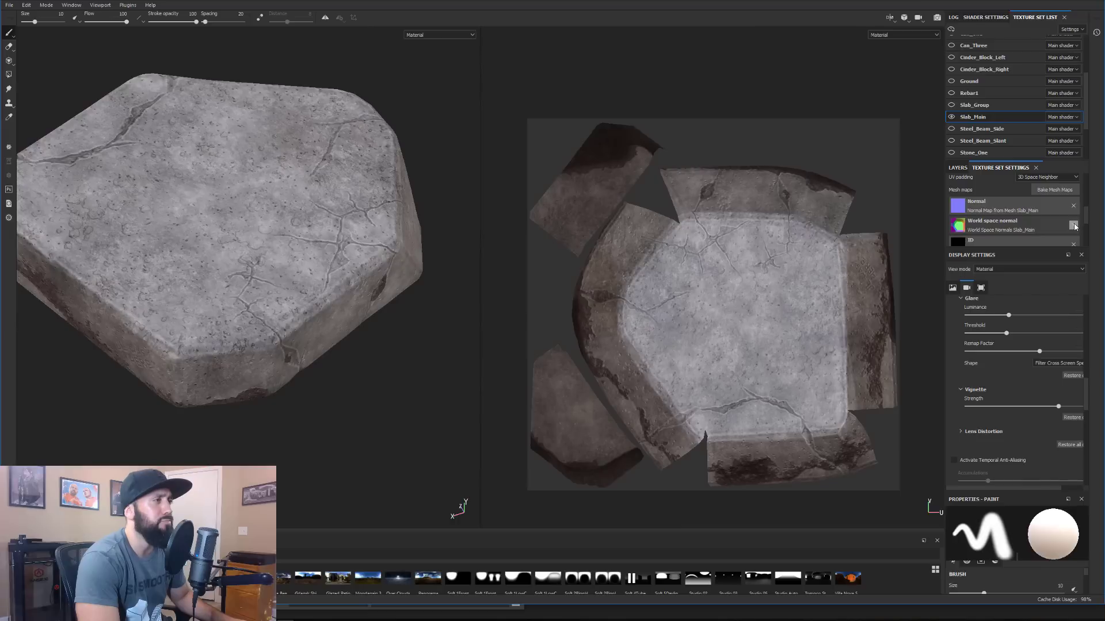
pyautogui.click(1073, 245)
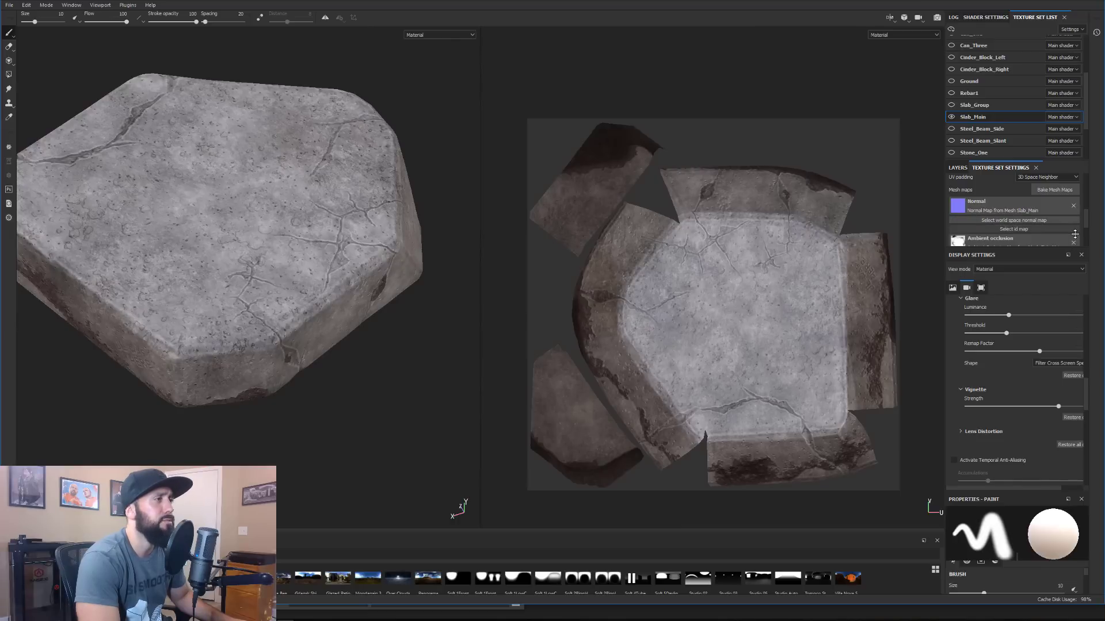
pyautogui.scroll(-1, 1075, 237)
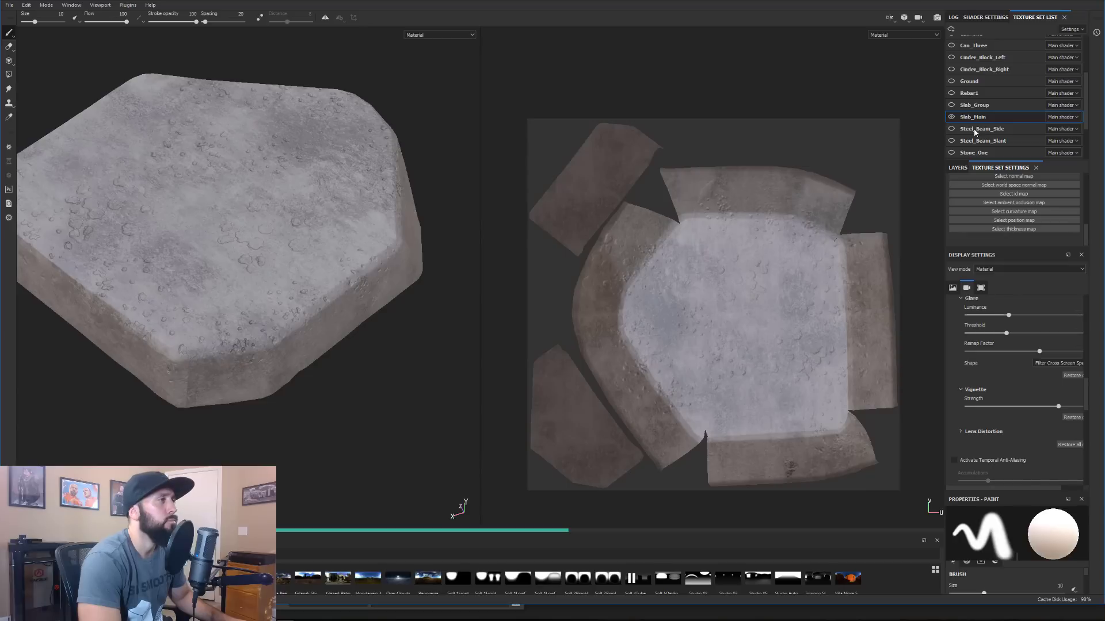
pyautogui.click(1013, 176)
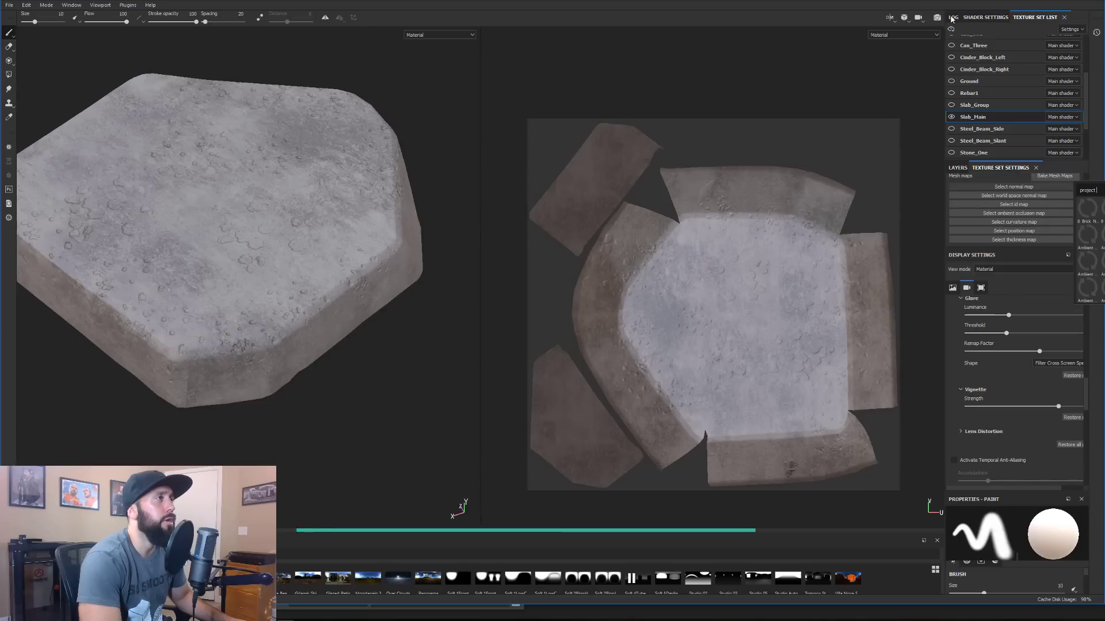
pyautogui.scroll(1, 951, 192)
pyautogui.click(957, 168)
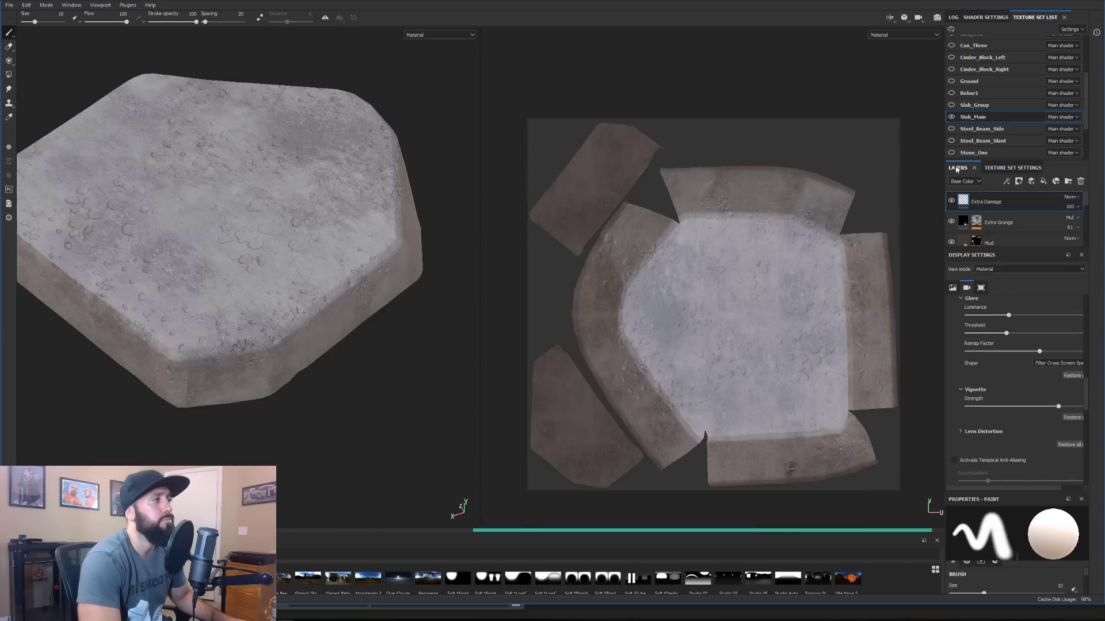
# Add a fill layer and hide Folder 1's surface damage details in the layer stack
pyautogui.click(1043, 182)
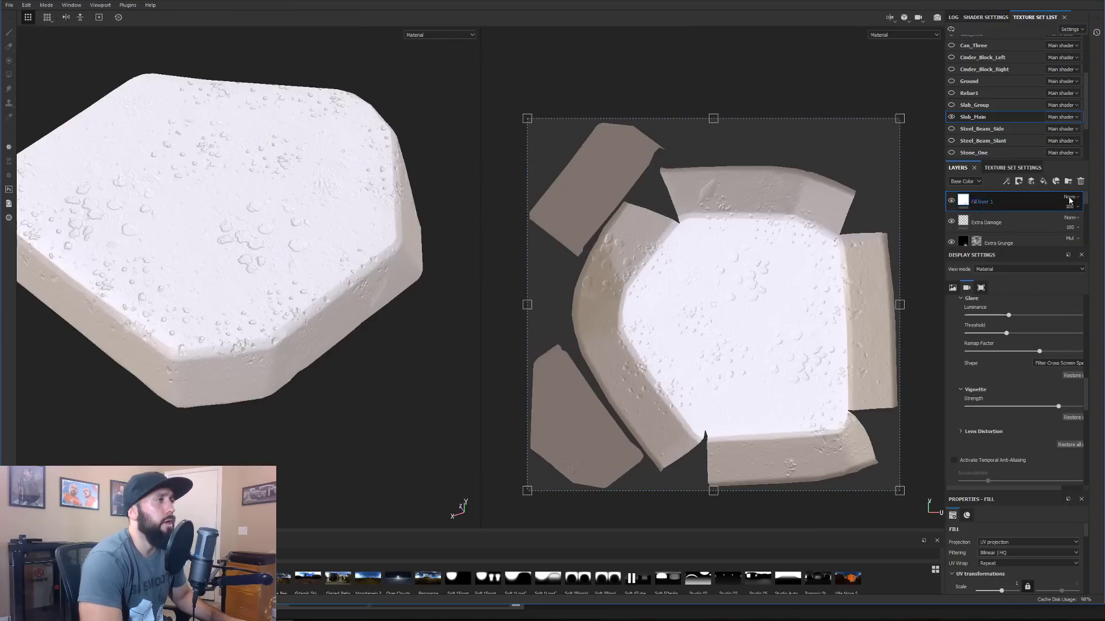
pyautogui.scroll(-2, 996, 230)
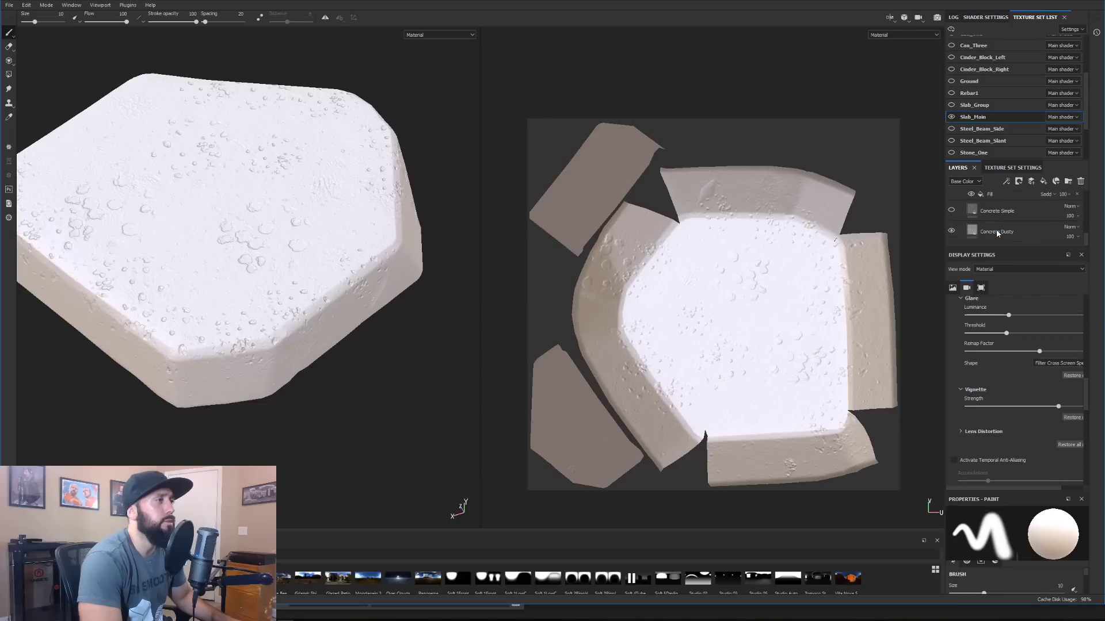
pyautogui.click(999, 233)
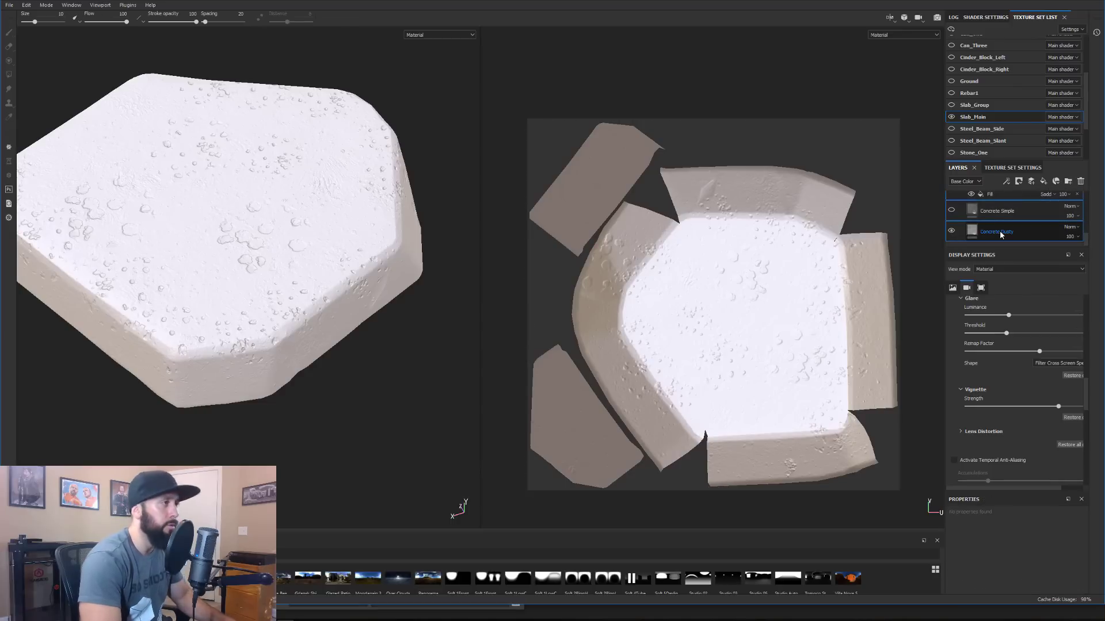
pyautogui.scroll(2, 1002, 216)
pyautogui.click(981, 222)
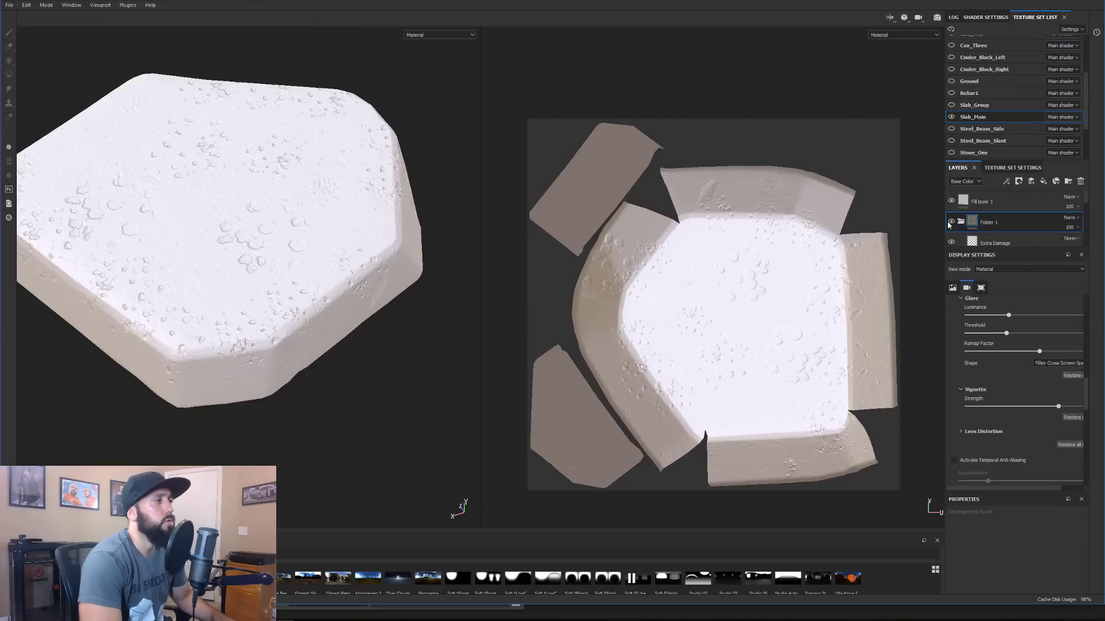
pyautogui.click(951, 222)
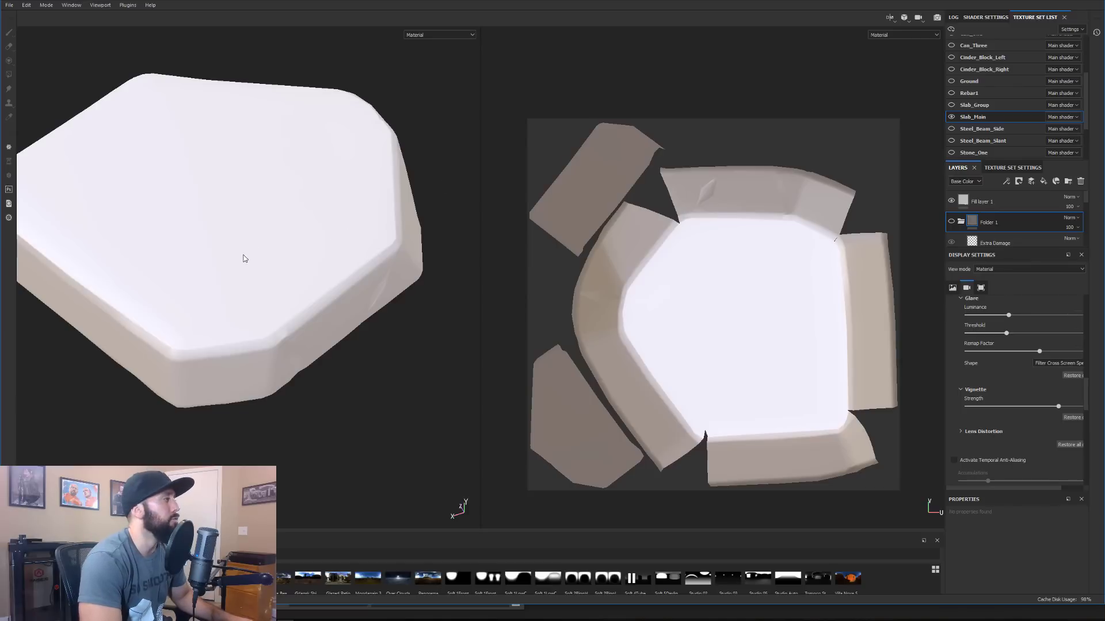
# Open the Baking dialog for Slab_Main from its Texture Set Settings
pyautogui.keyDown('alt'); pyautogui.moveTo(243, 259); pyautogui.dragTo(294, 249); pyautogui.keyUp('alt')
pyautogui.click(1013, 167)
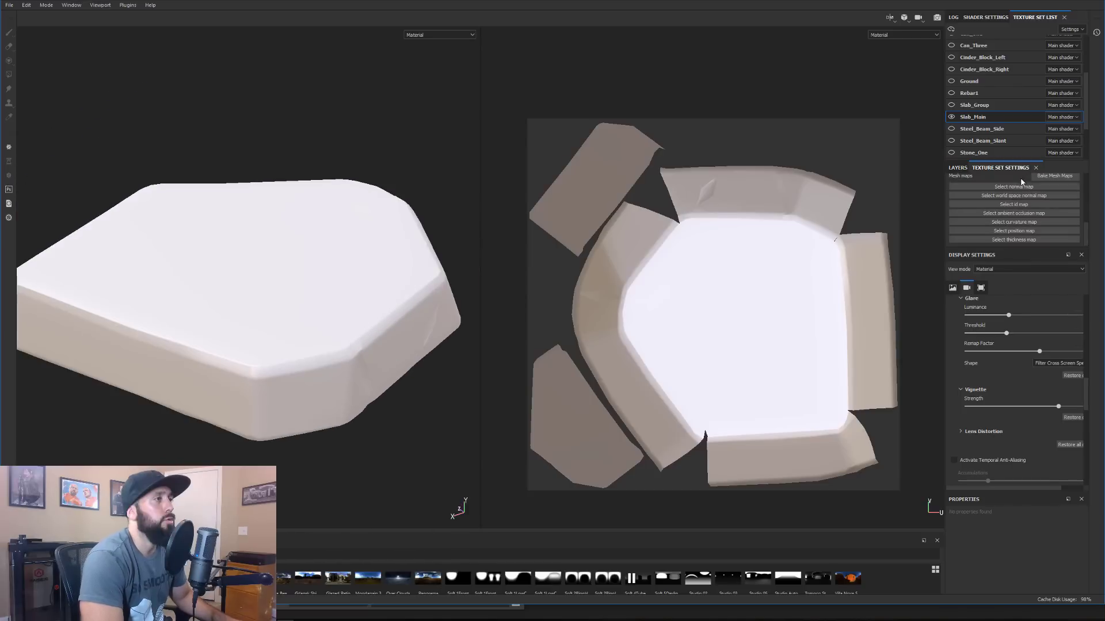
pyautogui.click(1052, 177)
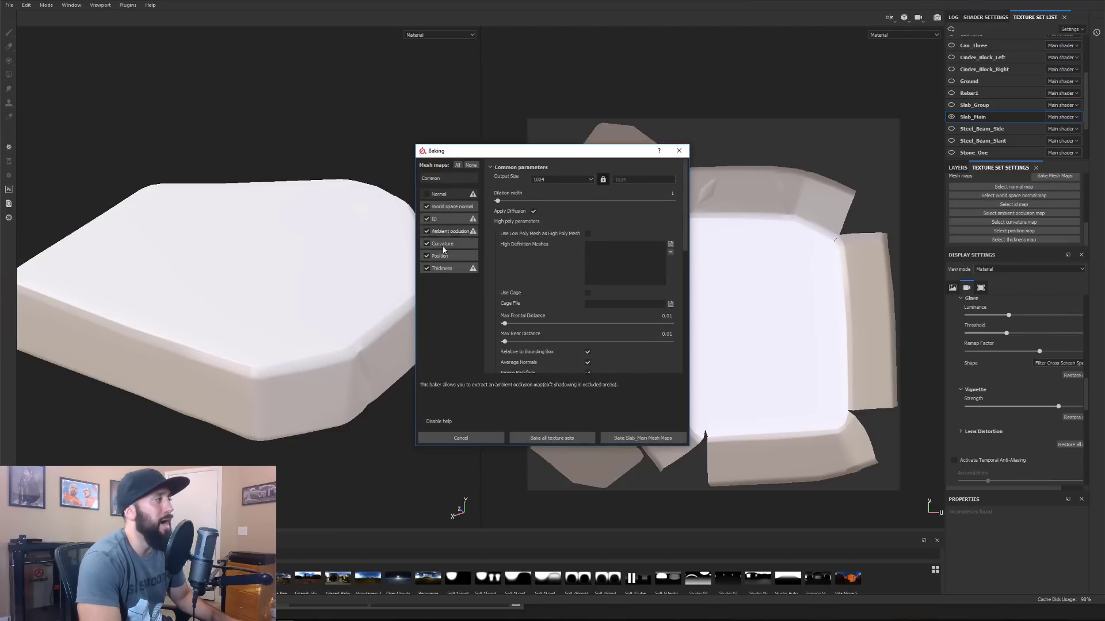
# Tick only the Normal map for baking and set the output size to 2048
pyautogui.click(426, 206)
pyautogui.click(426, 219)
pyautogui.click(427, 231)
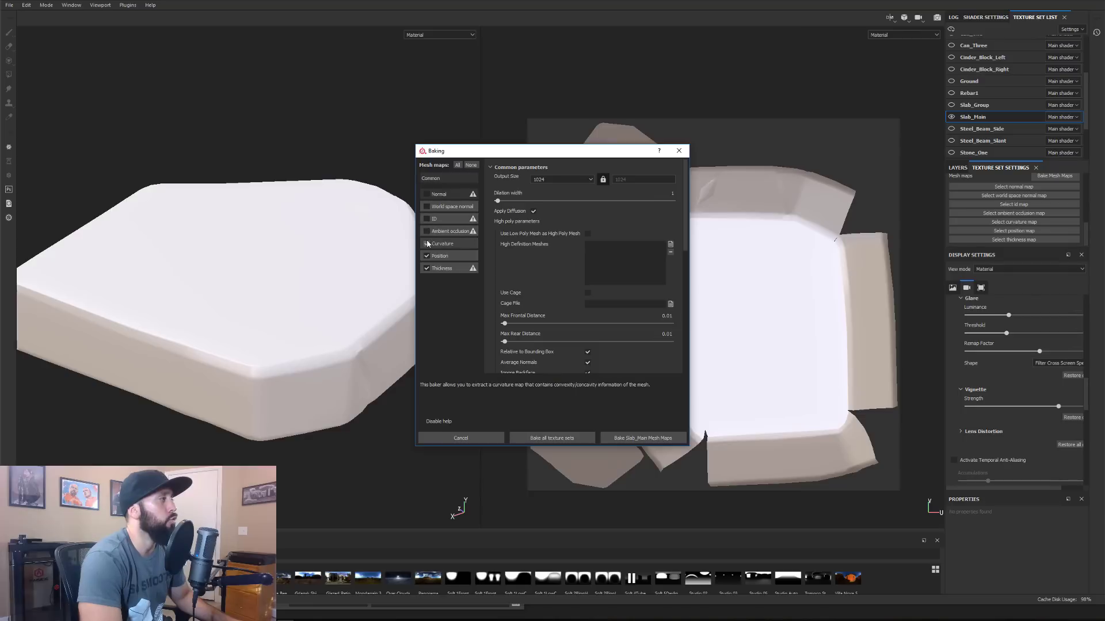
pyautogui.click(426, 268)
pyautogui.click(426, 256)
pyautogui.click(427, 243)
pyautogui.click(426, 194)
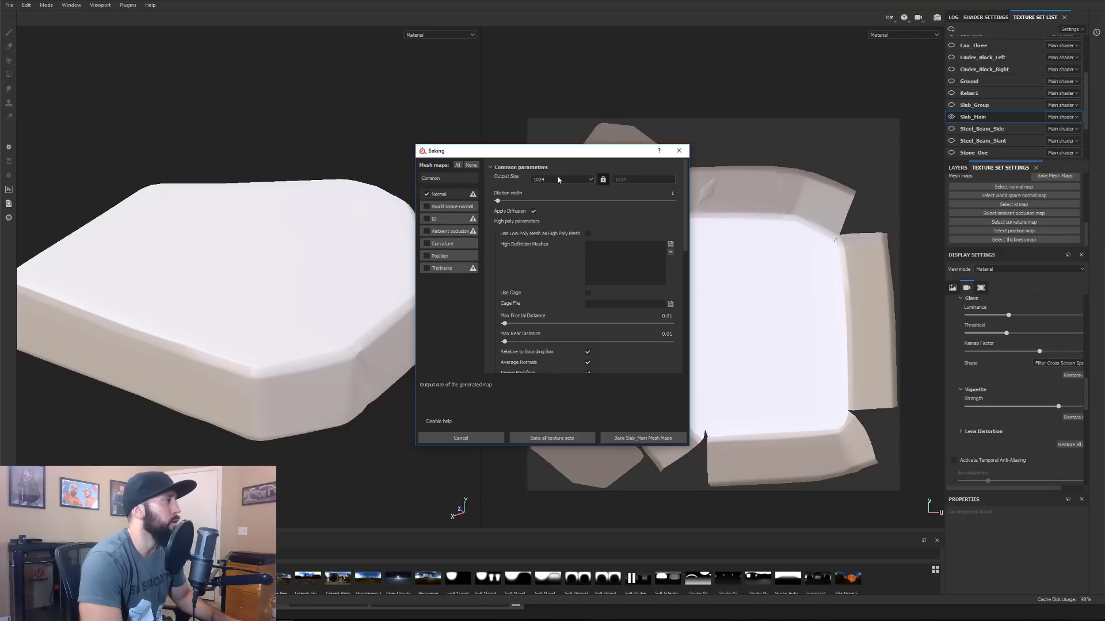
pyautogui.click(561, 179)
pyautogui.click(547, 221)
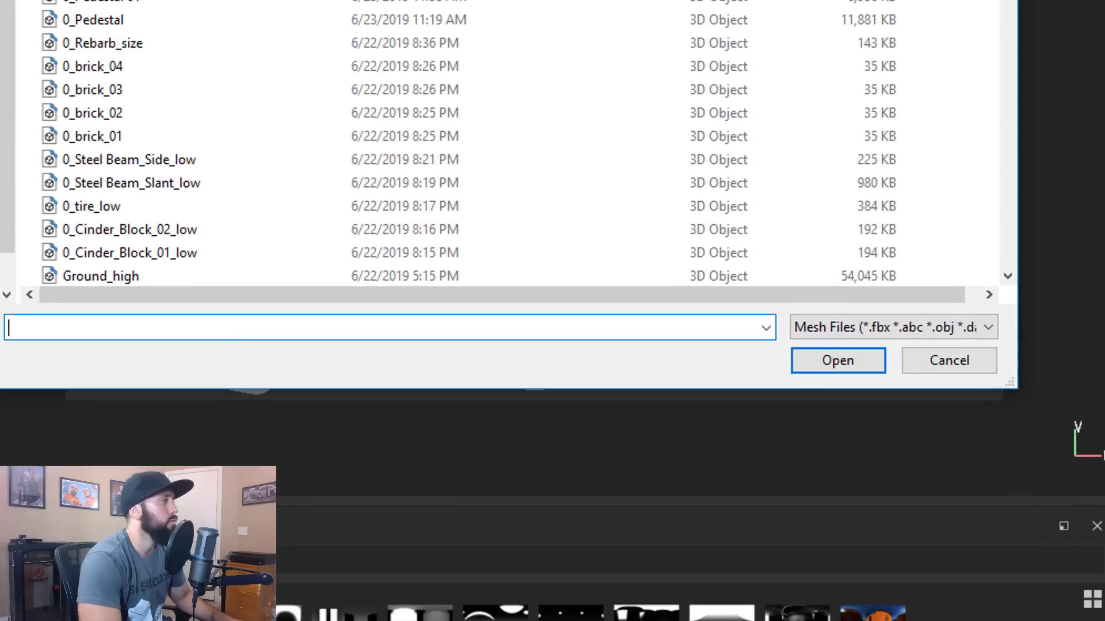
# Load Slab Main_high as the high-poly mesh with Subsampling 4x4 antialiasing
pyautogui.scroll(-2, 103, 250)
pyautogui.click(103, 249)
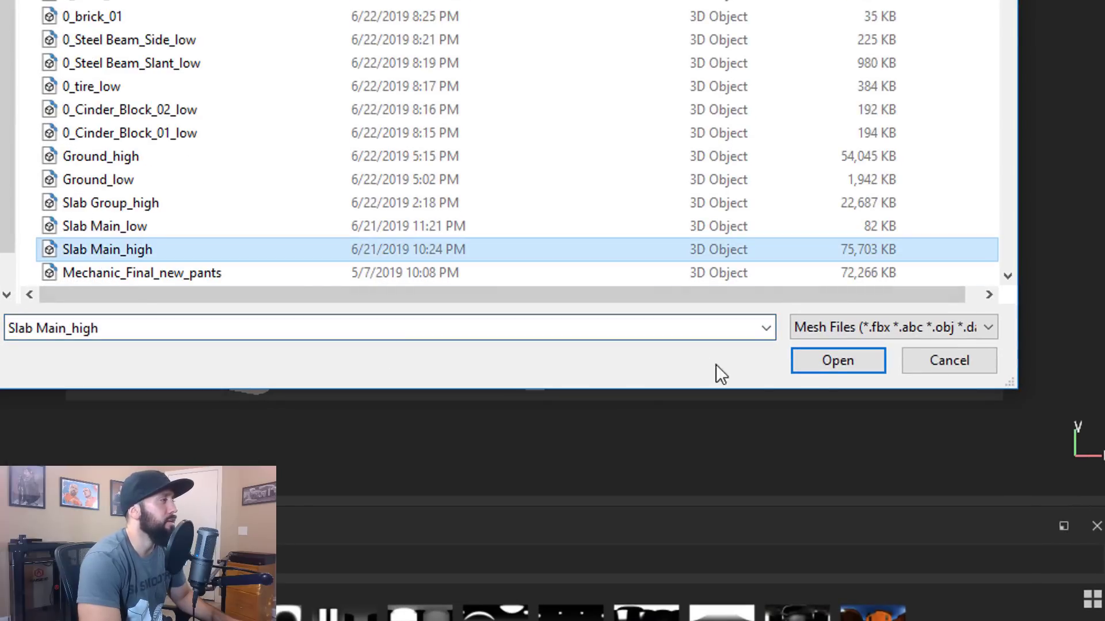
pyautogui.click(838, 361)
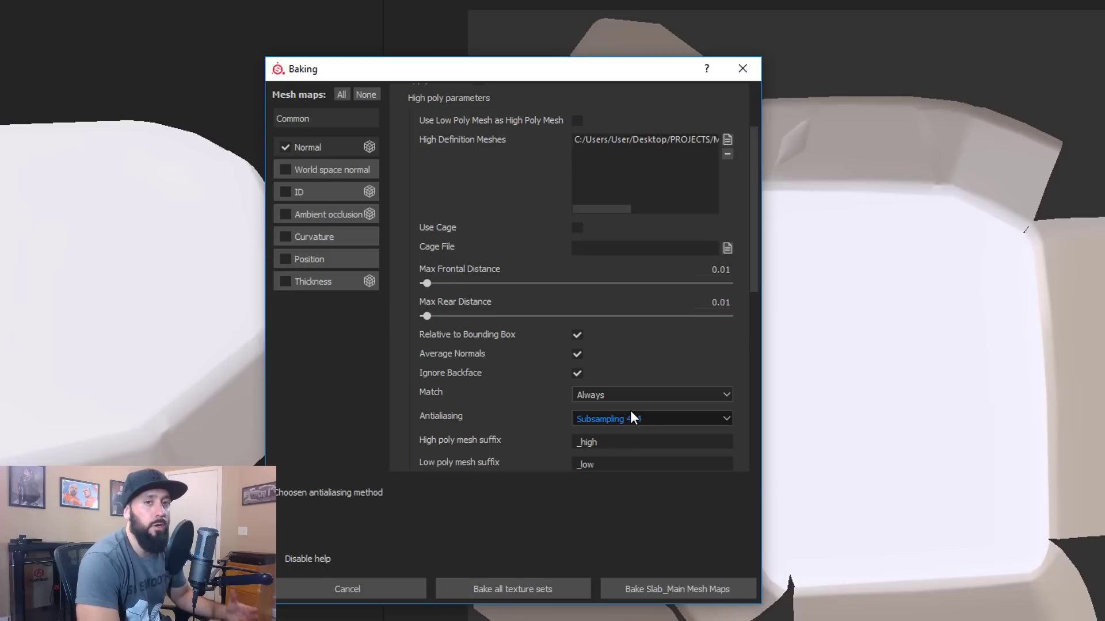
pyautogui.click(631, 414)
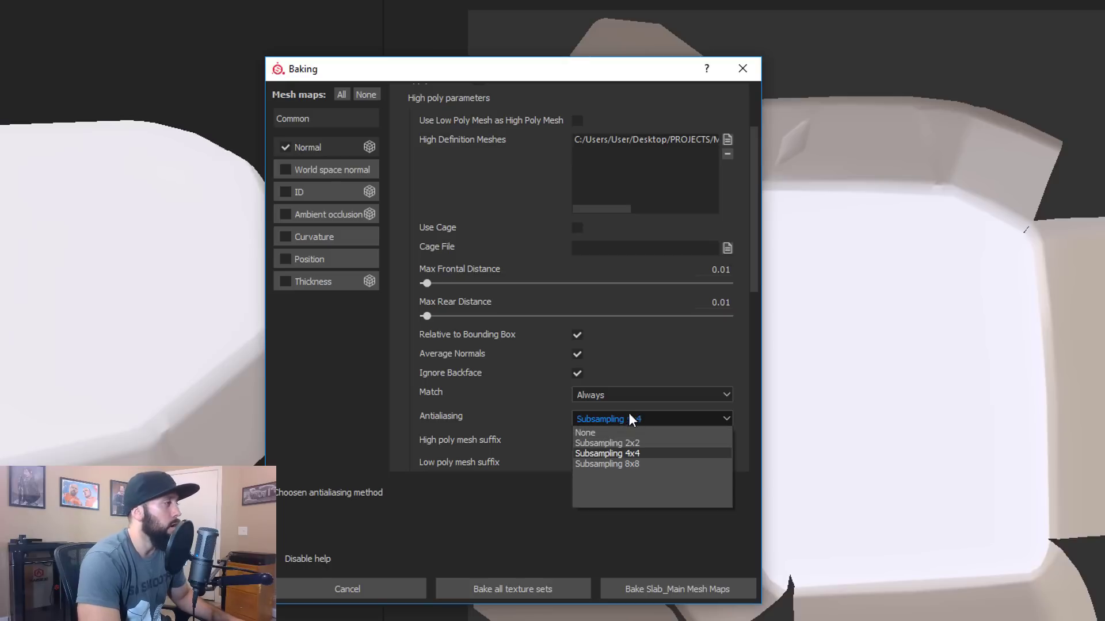
pyautogui.click(607, 453)
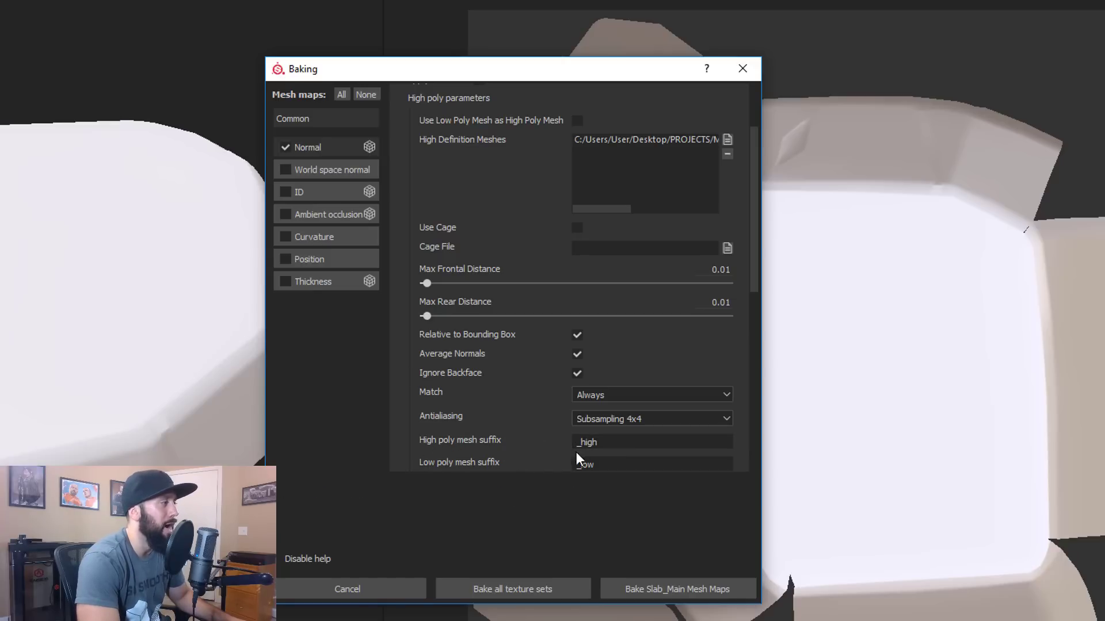
pyautogui.click(672, 209)
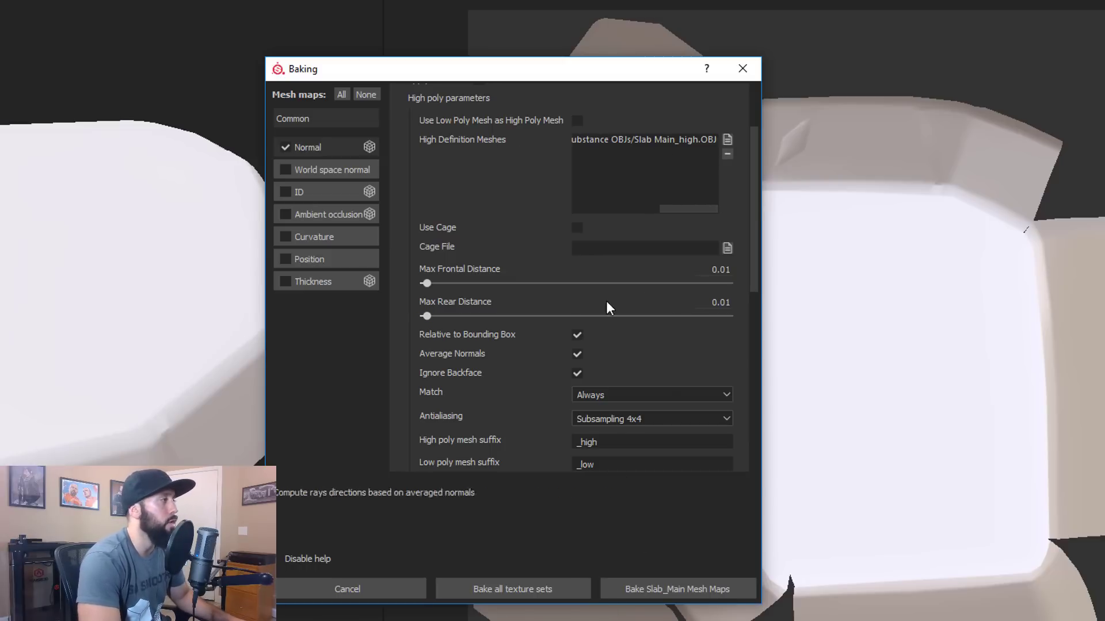
pyautogui.scroll(2, 501, 273)
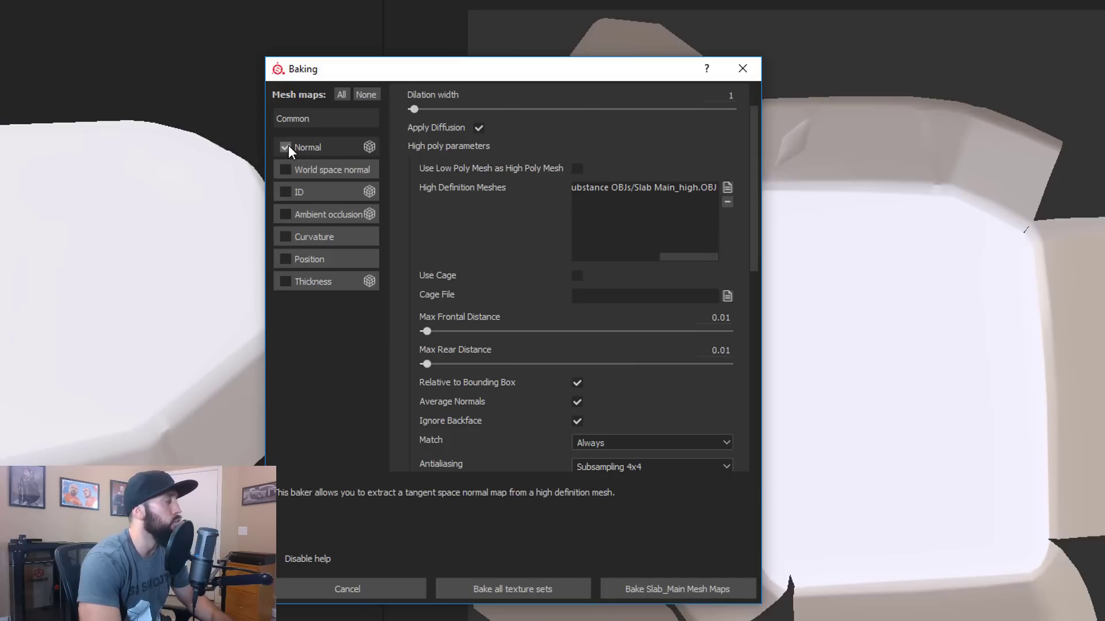
# Bake the Slab_Main normal map and orbit the slab to inspect the cracks
pyautogui.click(628, 590)
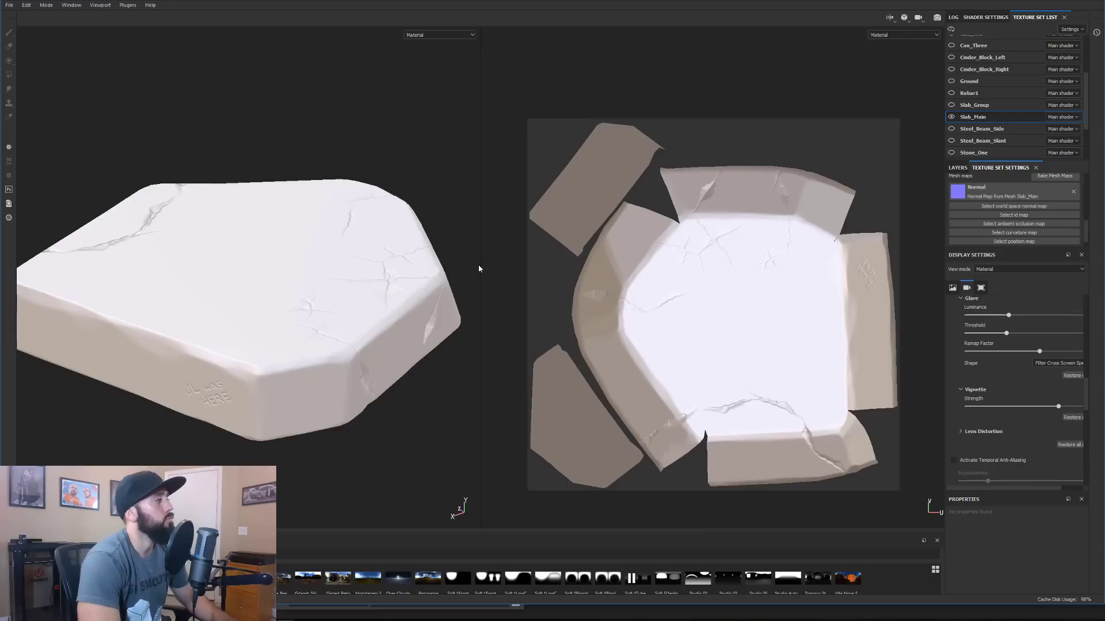
pyautogui.keyDown('alt'); pyautogui.moveTo(478, 267); pyautogui.dragTo(319, 352); pyautogui.keyUp('alt')
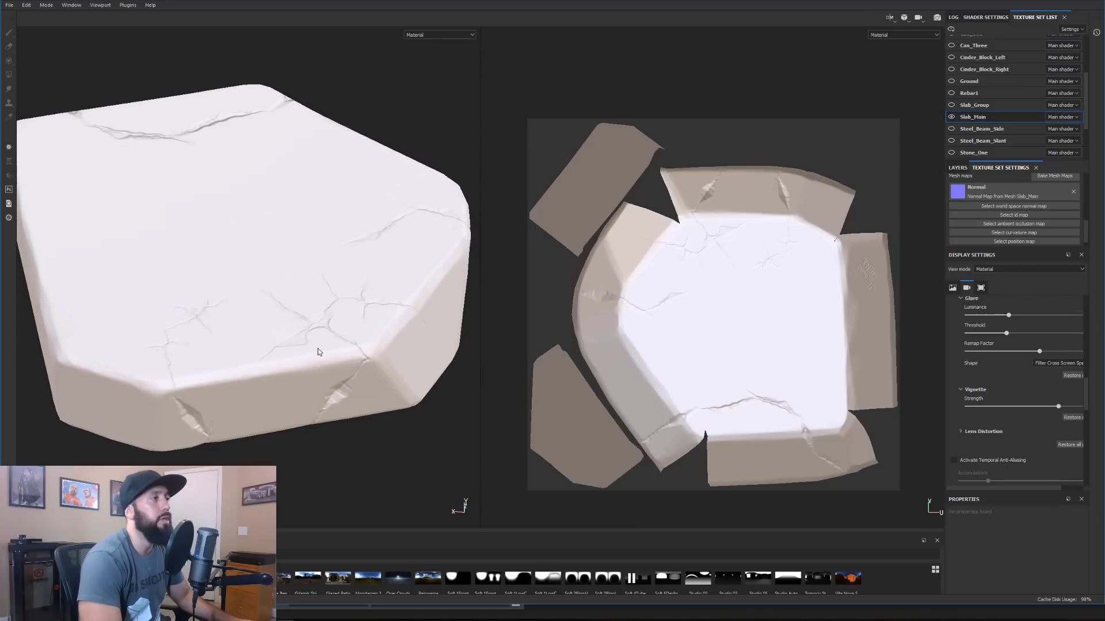
# Bake world space normal, ID, ambient occlusion, curvature and position maps for Slab_Main, without Normal
pyautogui.click(1052, 175)
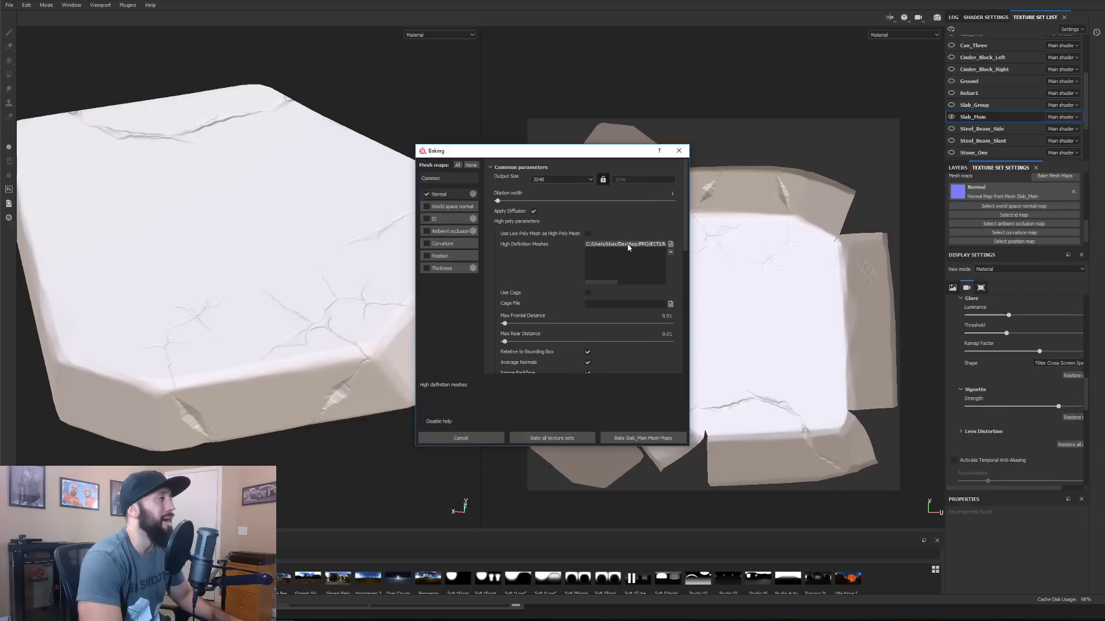
pyautogui.click(671, 252)
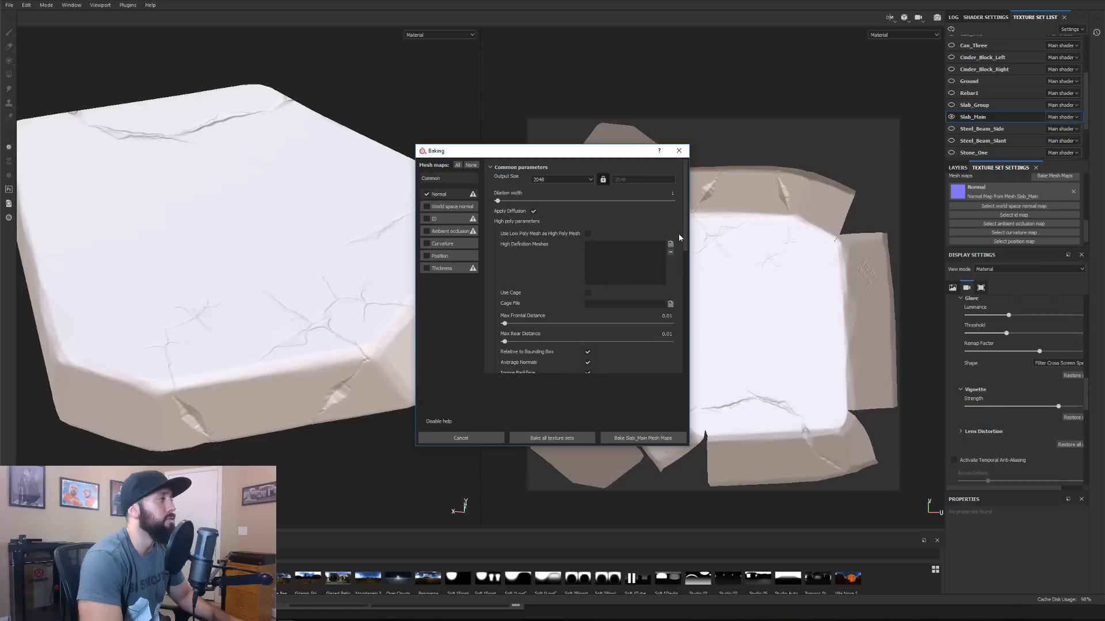
pyautogui.click(426, 195)
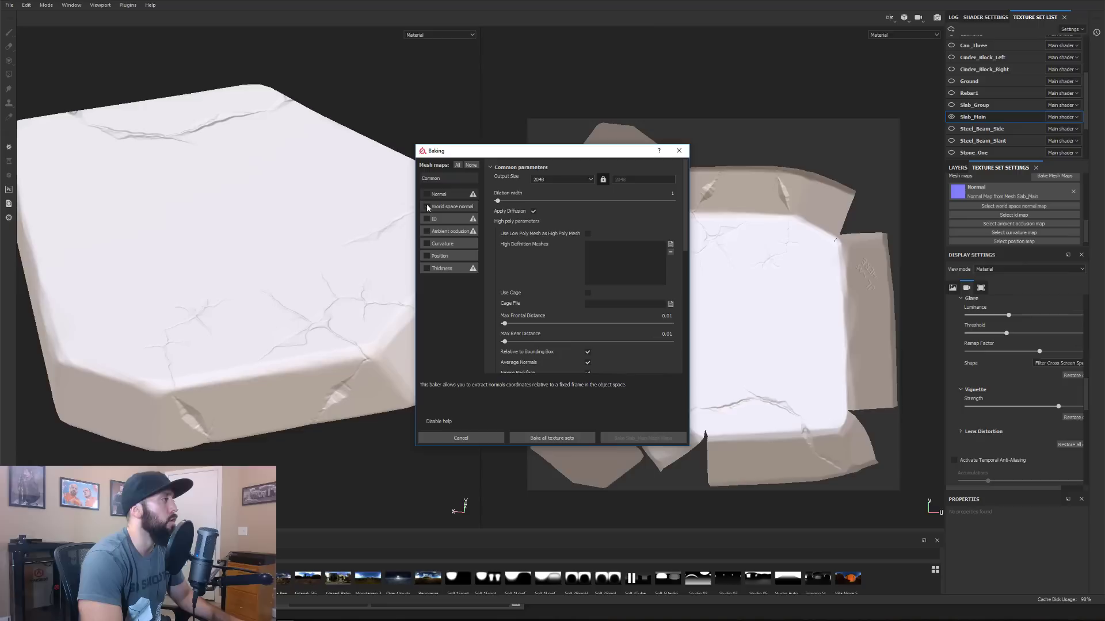
pyautogui.click(426, 206)
pyautogui.click(427, 219)
pyautogui.click(427, 230)
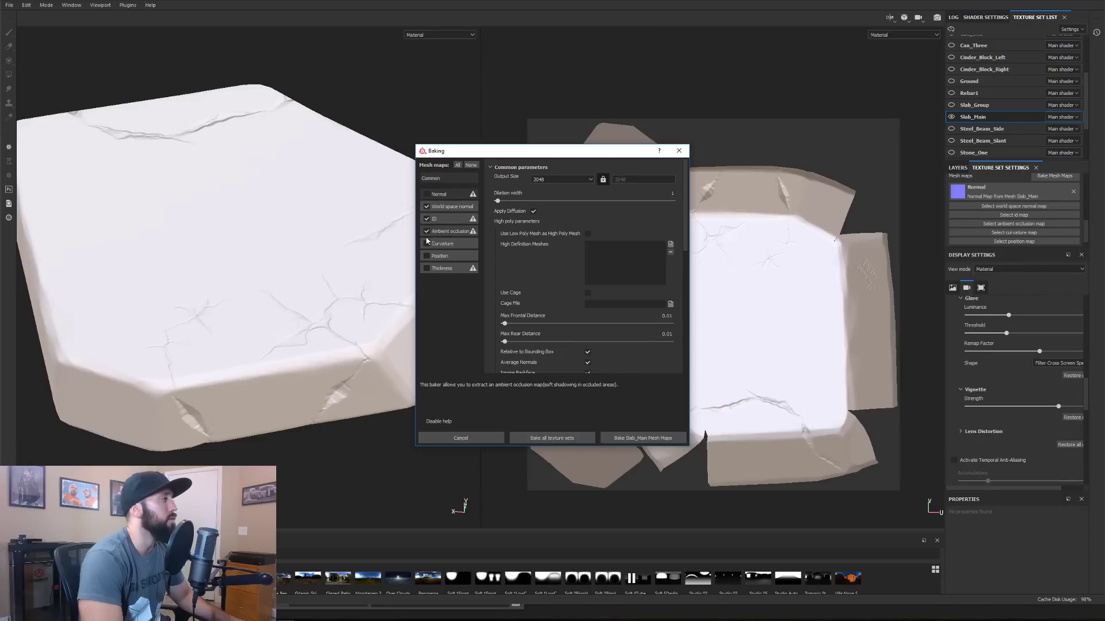
pyautogui.click(427, 244)
pyautogui.click(427, 255)
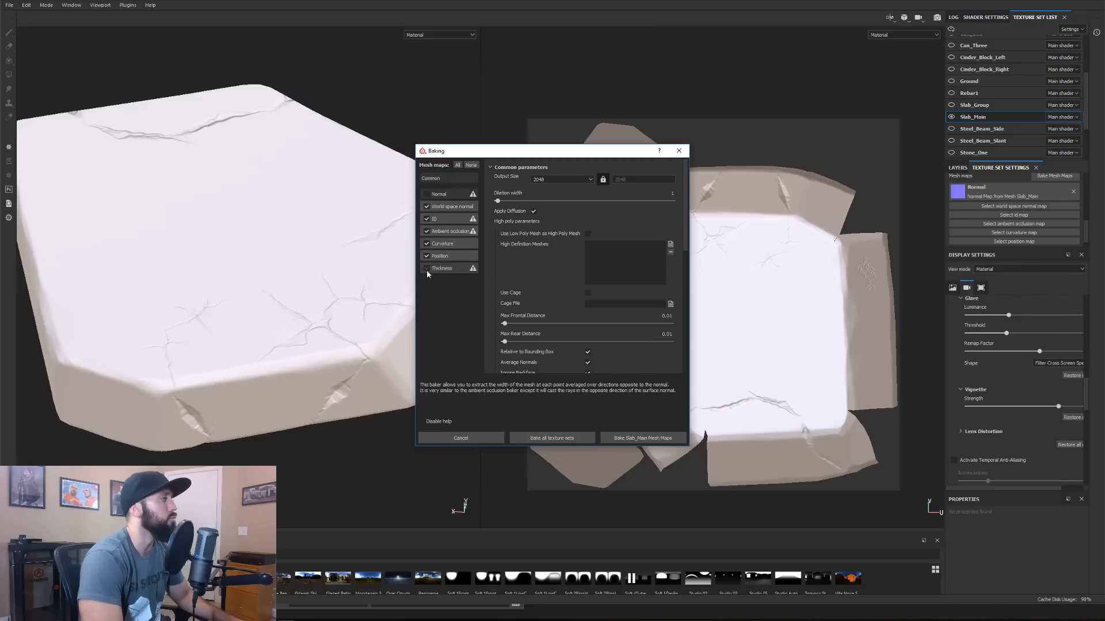
pyautogui.click(639, 437)
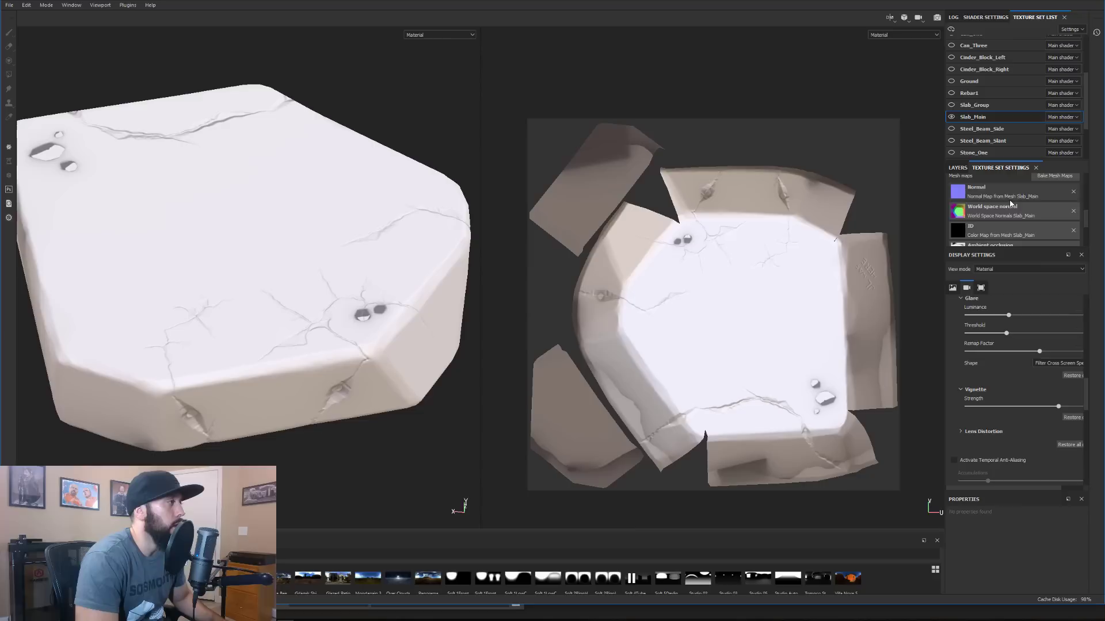
# Display the baked ambient occlusion channel in the viewports and rotate the close-up slab view
pyautogui.scroll(-2, 1011, 208)
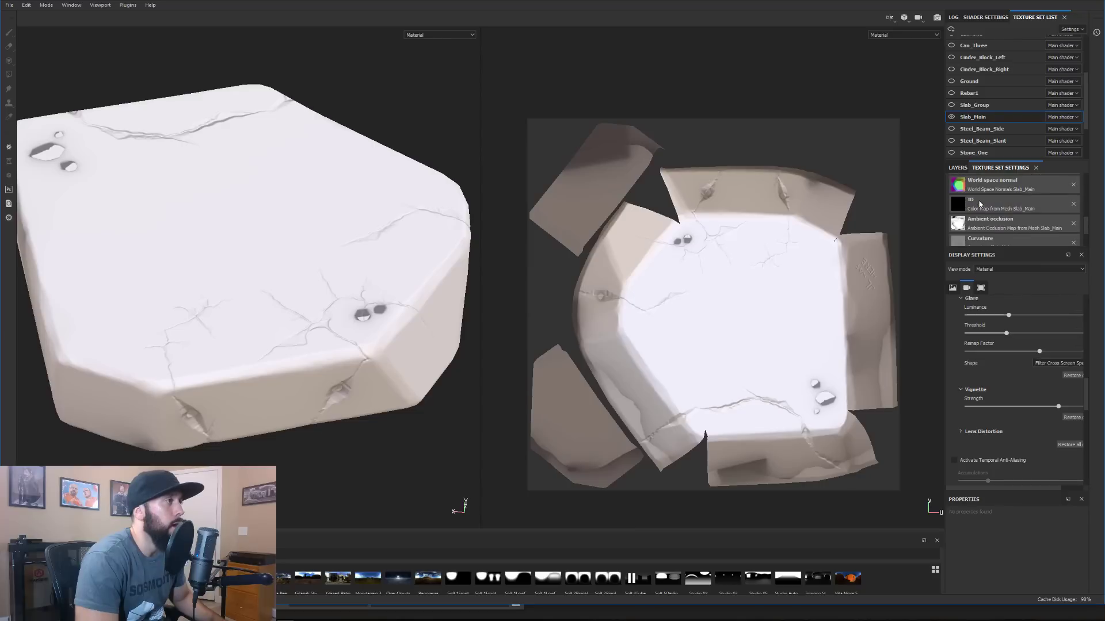
pyautogui.click(898, 36)
pyautogui.scroll(-2, 892, 72)
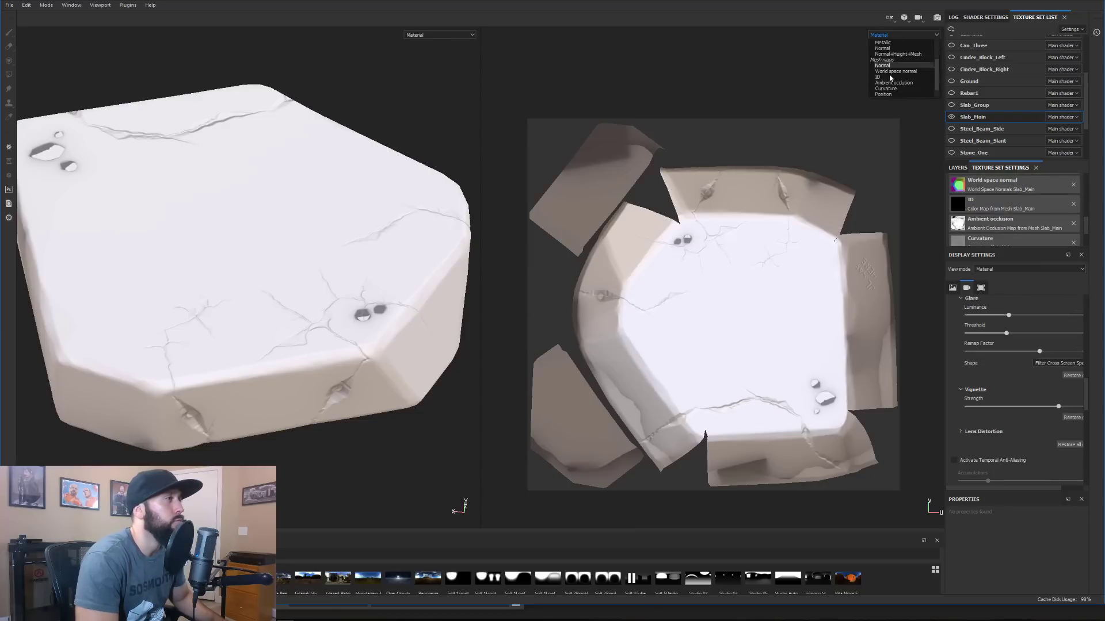
pyautogui.scroll(-2, 890, 76)
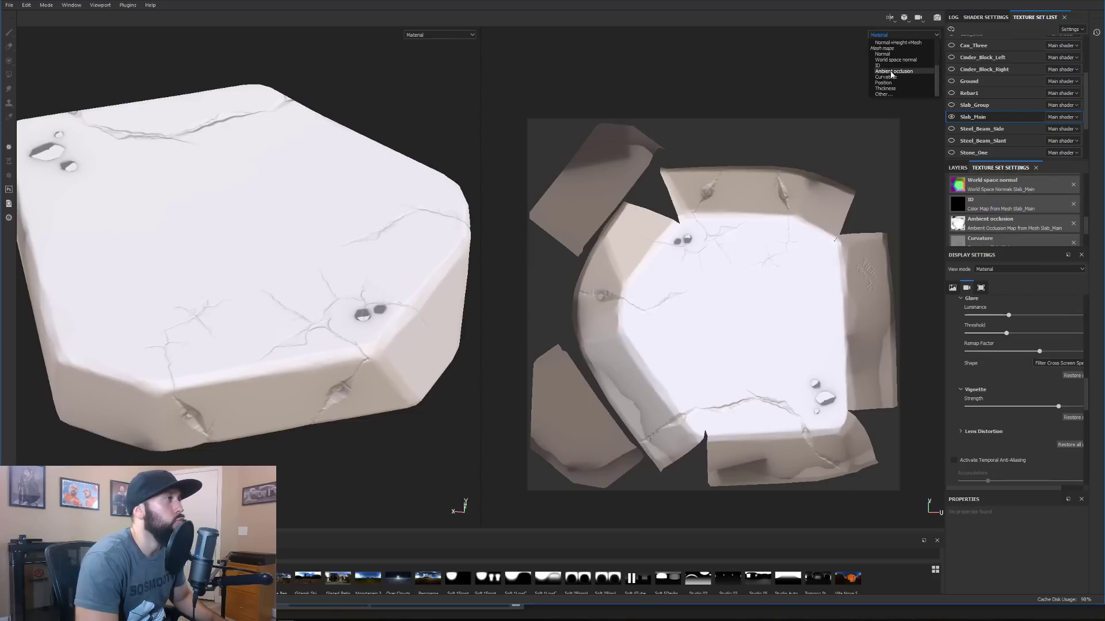
pyautogui.click(893, 71)
pyautogui.scroll(5, 365, 352)
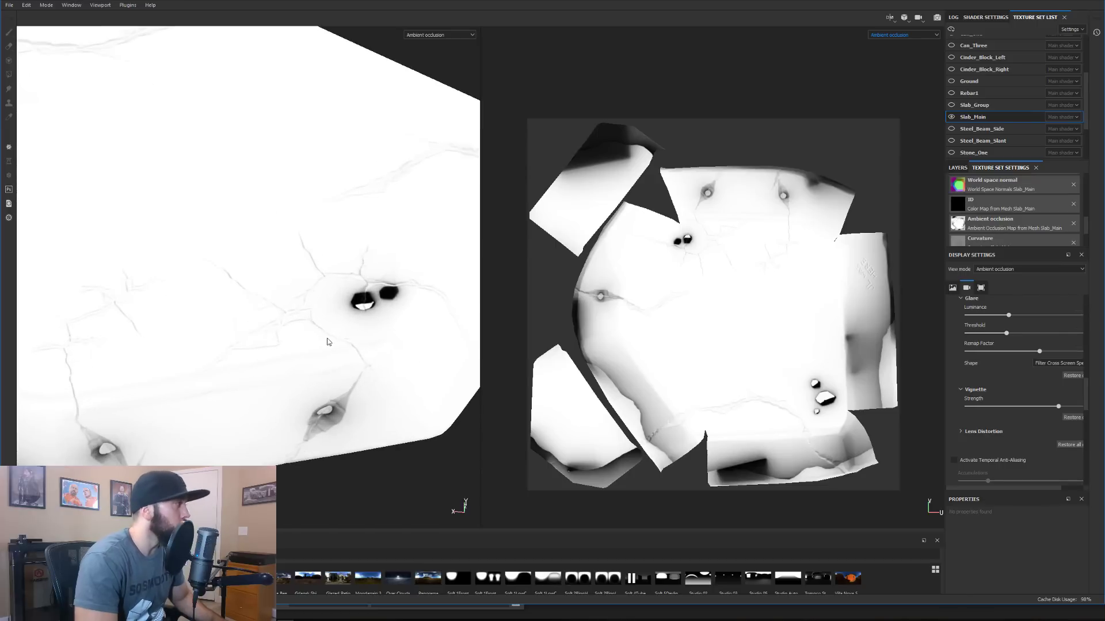
pyautogui.keyDown('alt'); pyautogui.moveTo(247, 319); pyautogui.dragTo(215, 297); pyautogui.keyUp('alt')
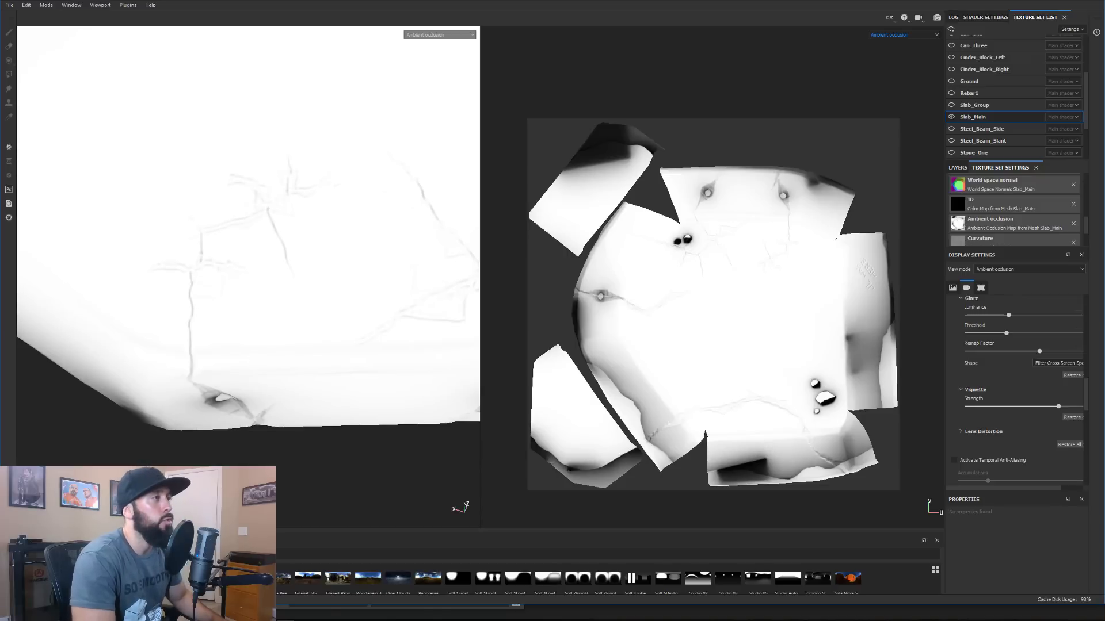
# Switch the viewport channel to Curvature and frame the whole slab
pyautogui.scroll(-1, 1007, 225)
pyautogui.click(986, 222)
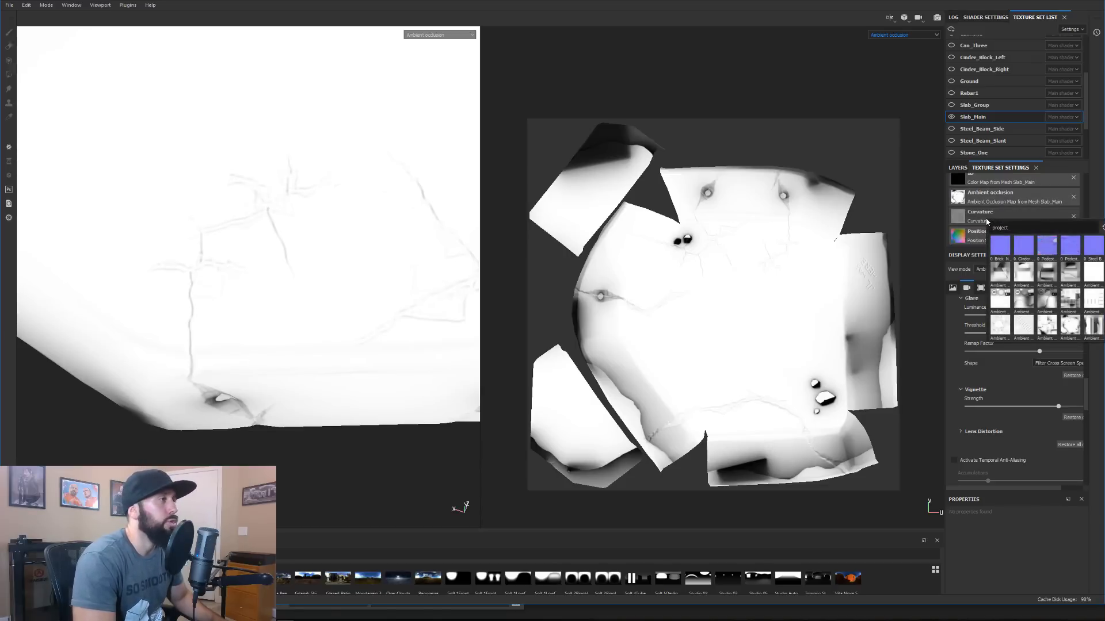
pyautogui.click(896, 36)
pyautogui.click(896, 36)
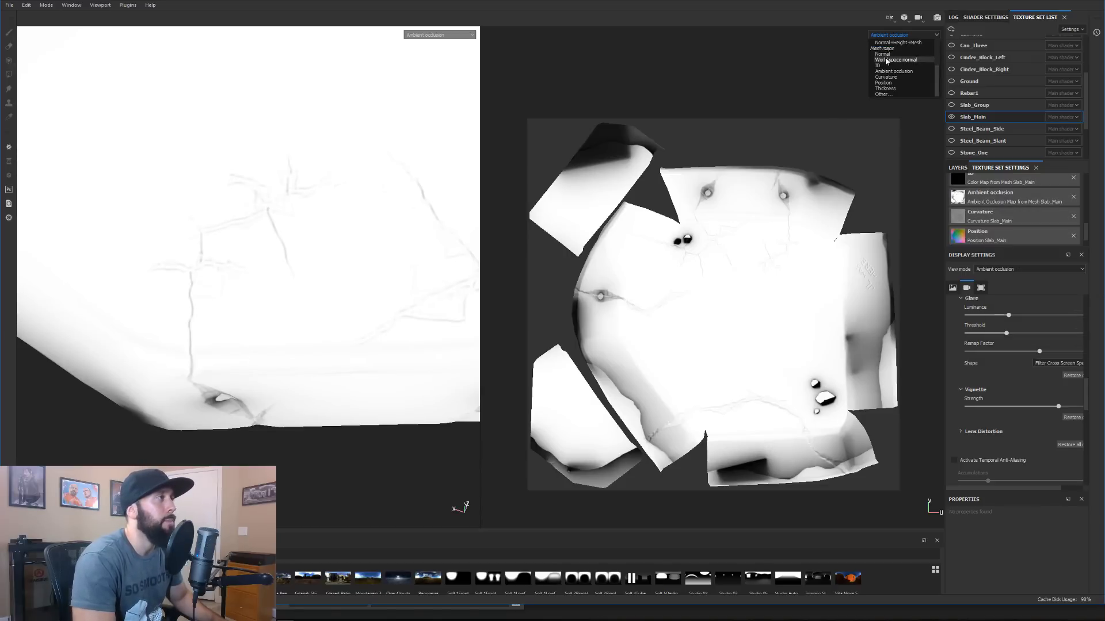
pyautogui.click(903, 75)
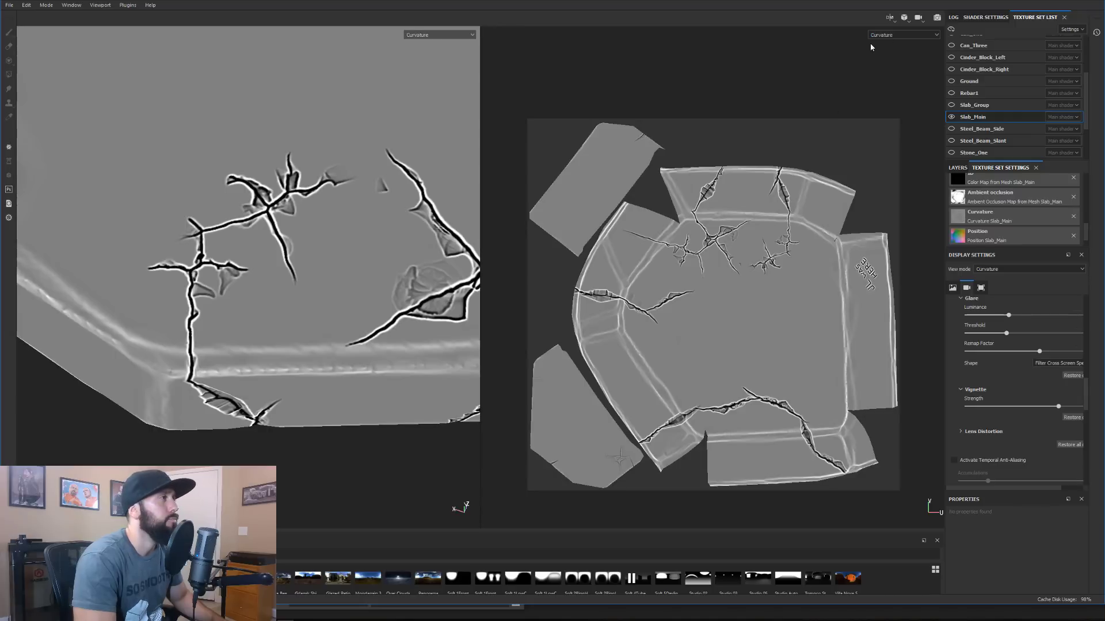
pyautogui.press('f')
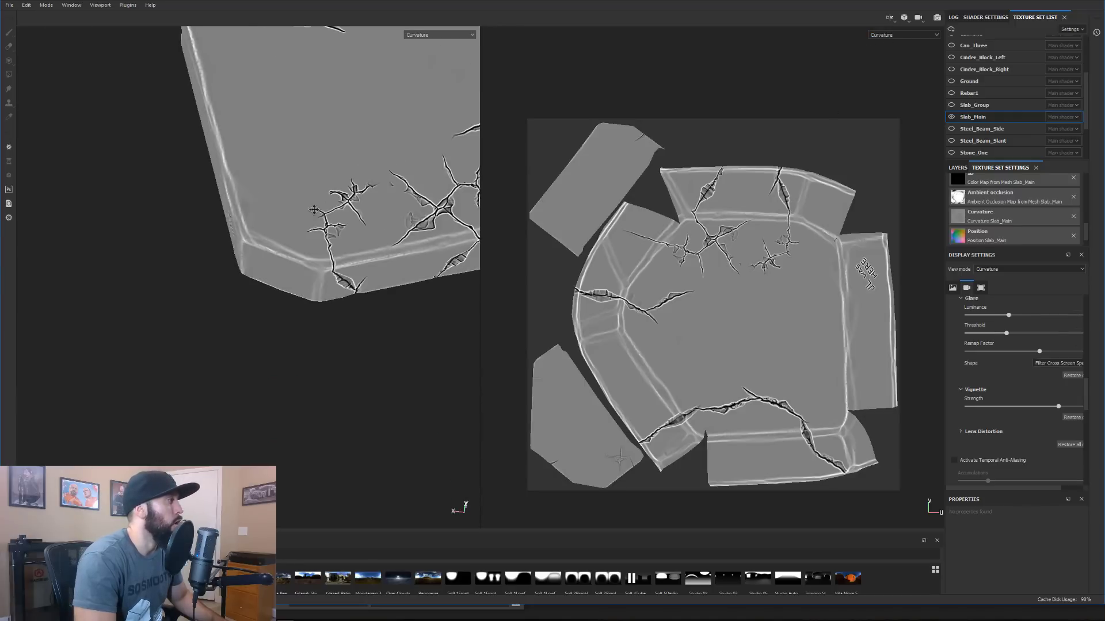
pyautogui.moveTo(298, 225); pyautogui.dragTo(281, 309, button='middle')
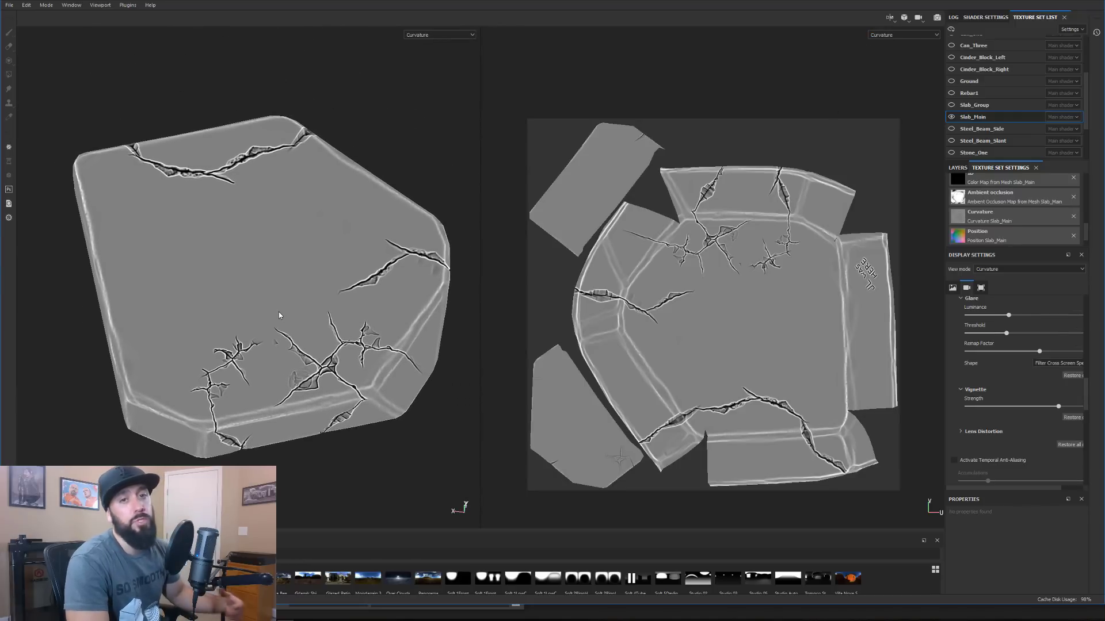